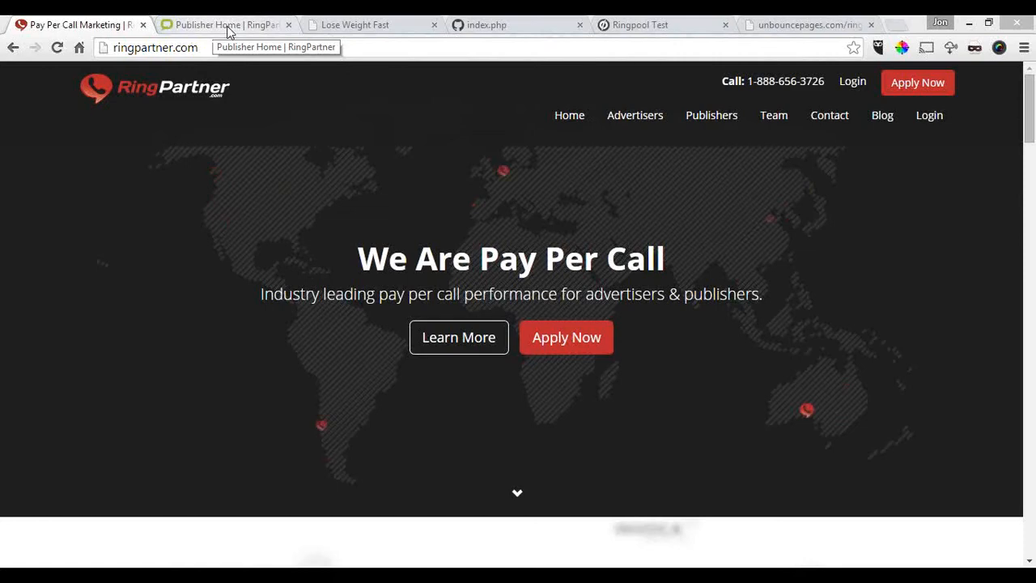
Step: Switch to the RingPartner publisher home page and open the Advanced Links of the 123LumpSum.com - Structured Settlement campaign
click(229, 30)
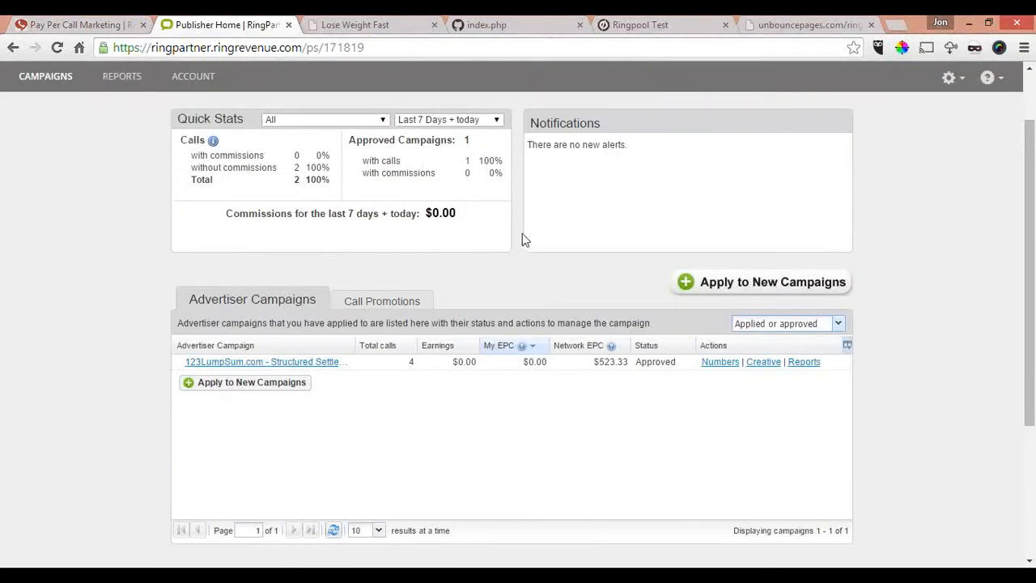
scroll(522, 239, up, 1)
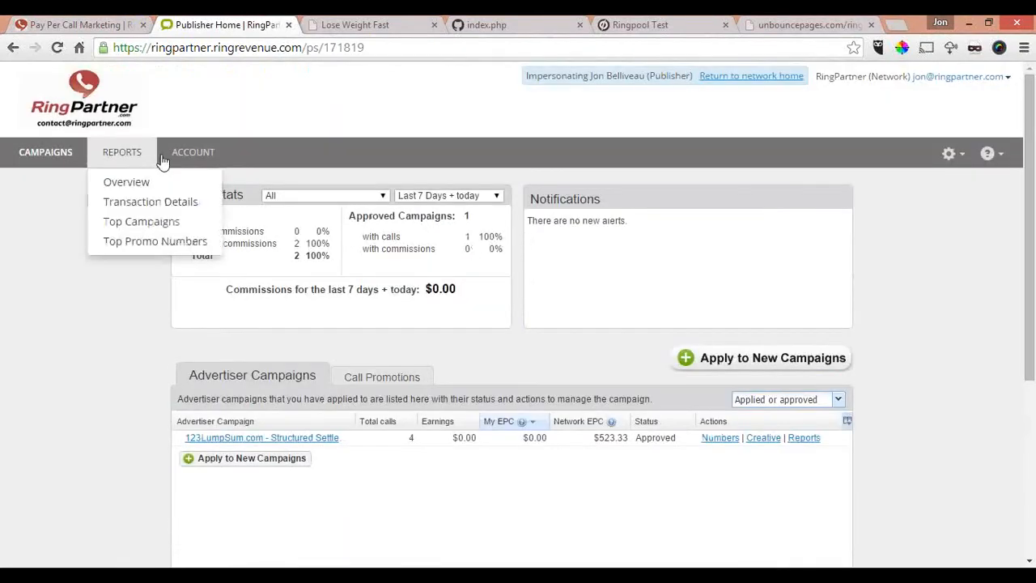
mouse_move(196, 160)
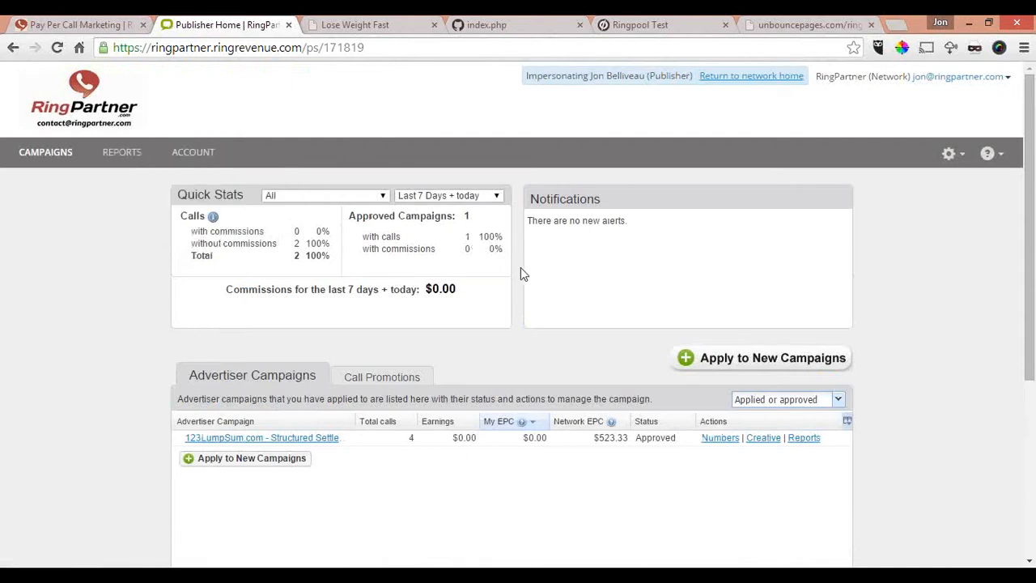
scroll(521, 268, down, 3)
scroll(522, 276, up, 1)
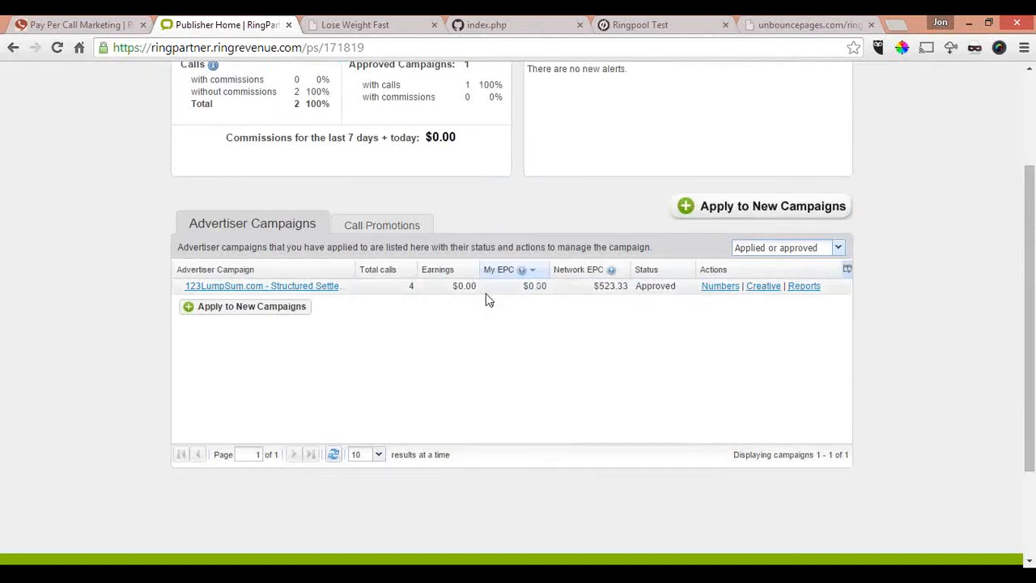
click(307, 285)
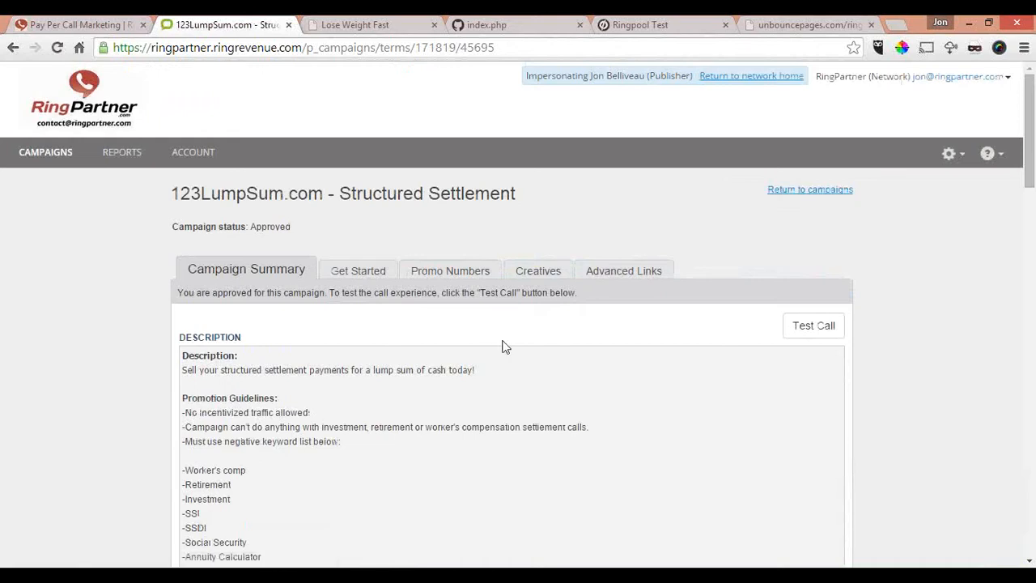
click(636, 273)
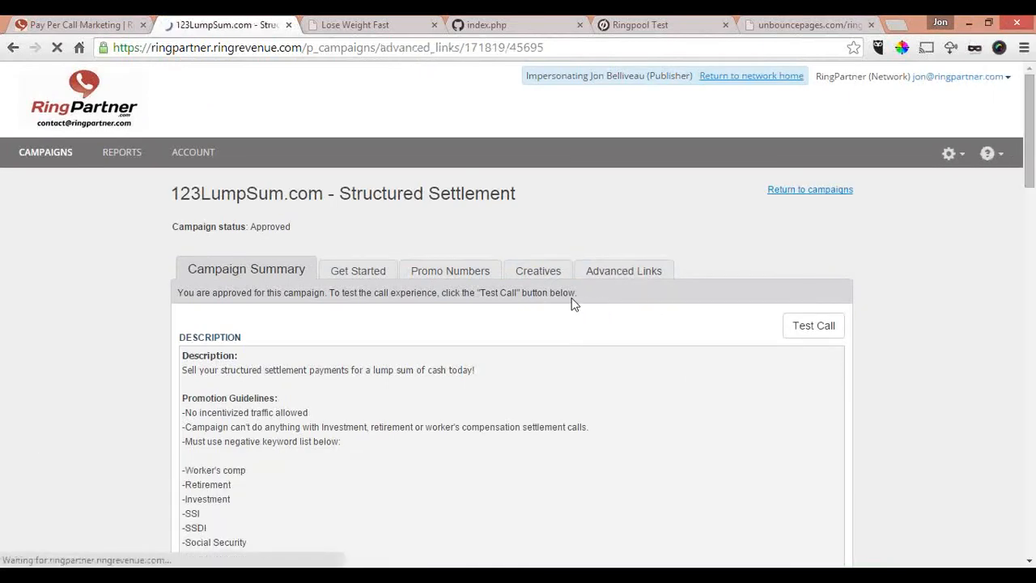
scroll(571, 304, down, 1)
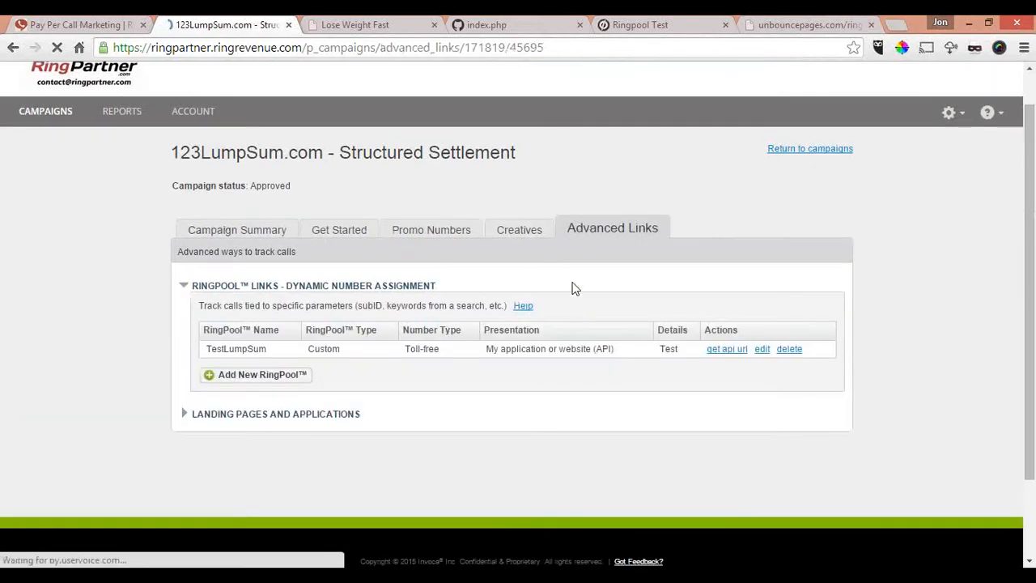
scroll(502, 350, down, 2)
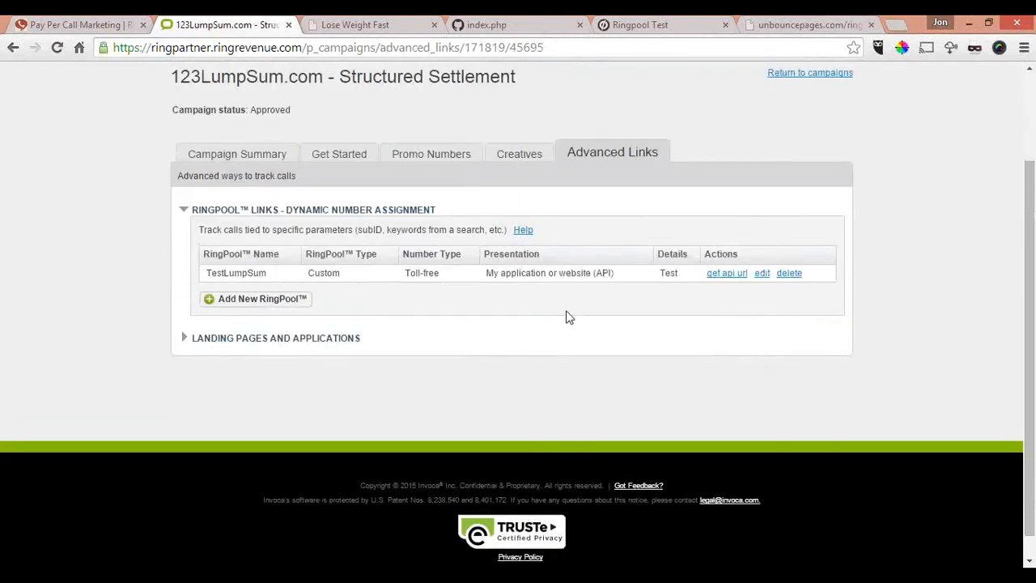
Step: Start a new RingPool presented on My Web Page or Application, with Custom tracking for each call
click(236, 305)
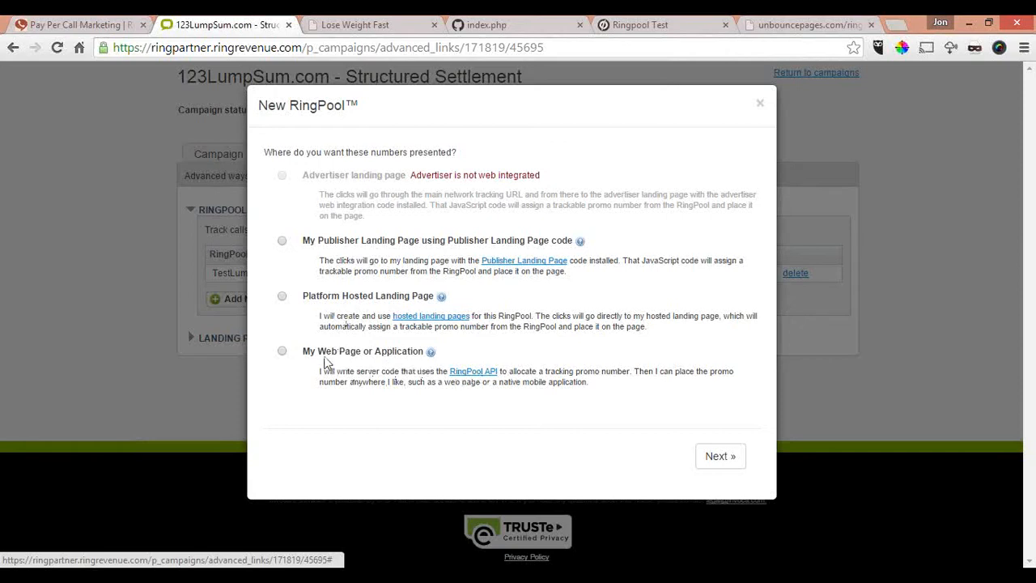
click(282, 353)
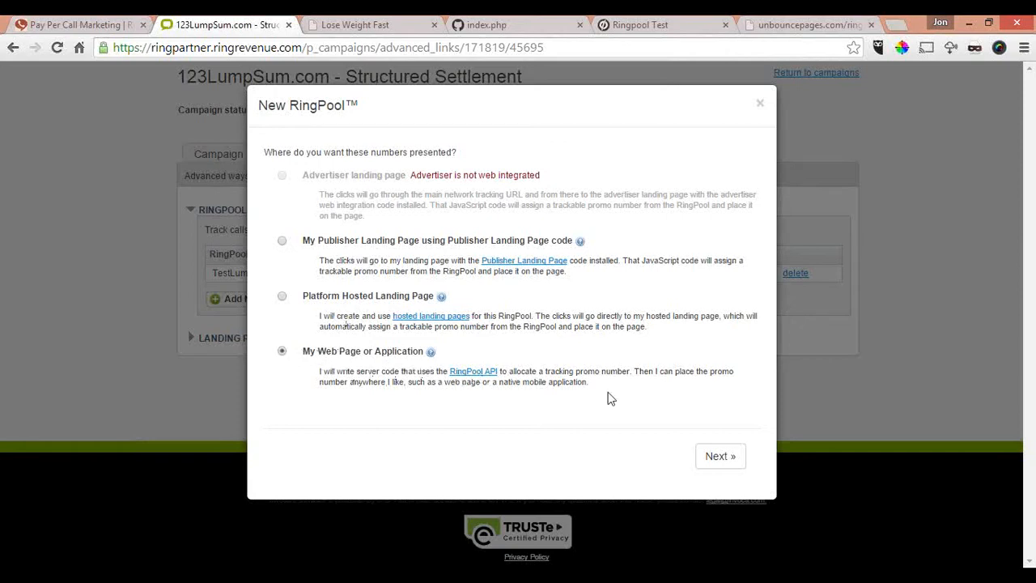
click(719, 456)
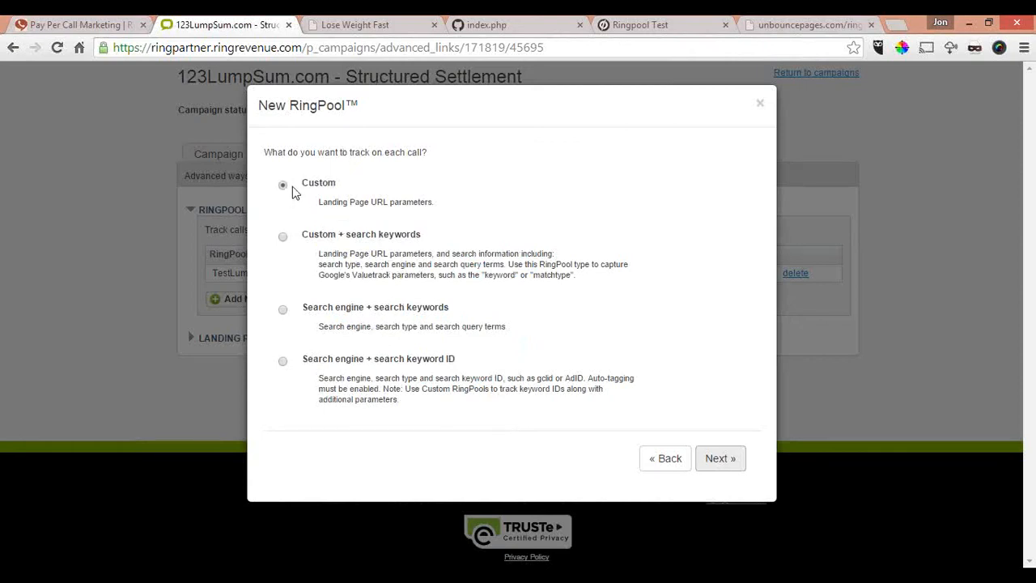
click(715, 460)
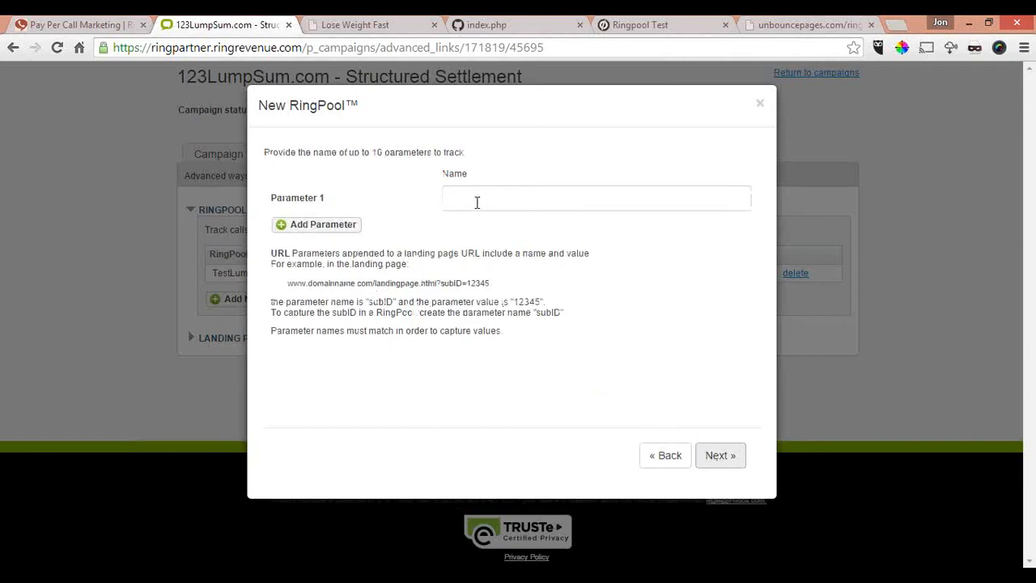
Step: Name the first tracked URL parameter "test" and continue to the RingPool settings
click(476, 197)
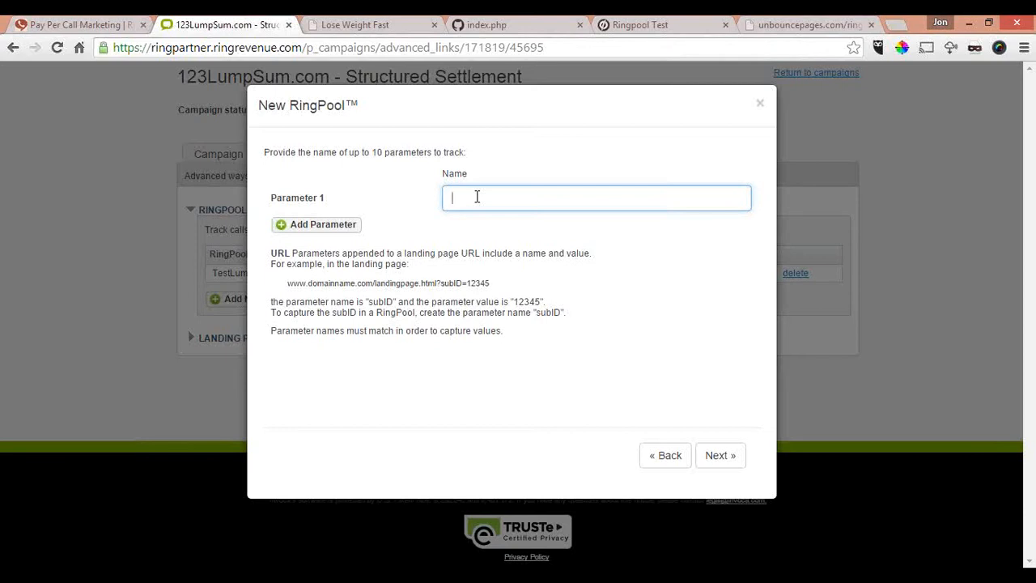
text(test)
click(719, 455)
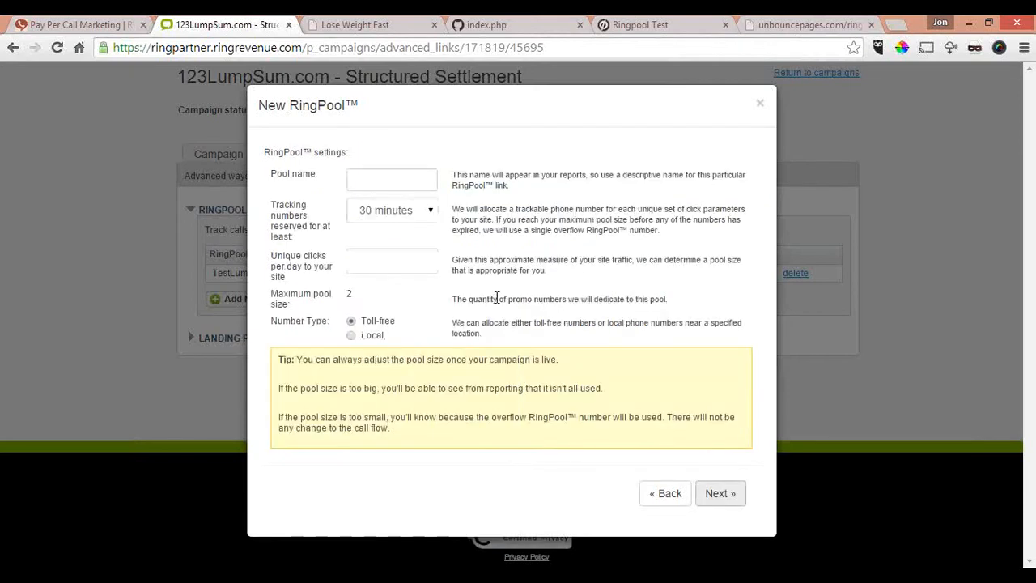
Step: Name the pool Jontest2 and reserve its tracking numbers for at least 5 minutes
click(379, 177)
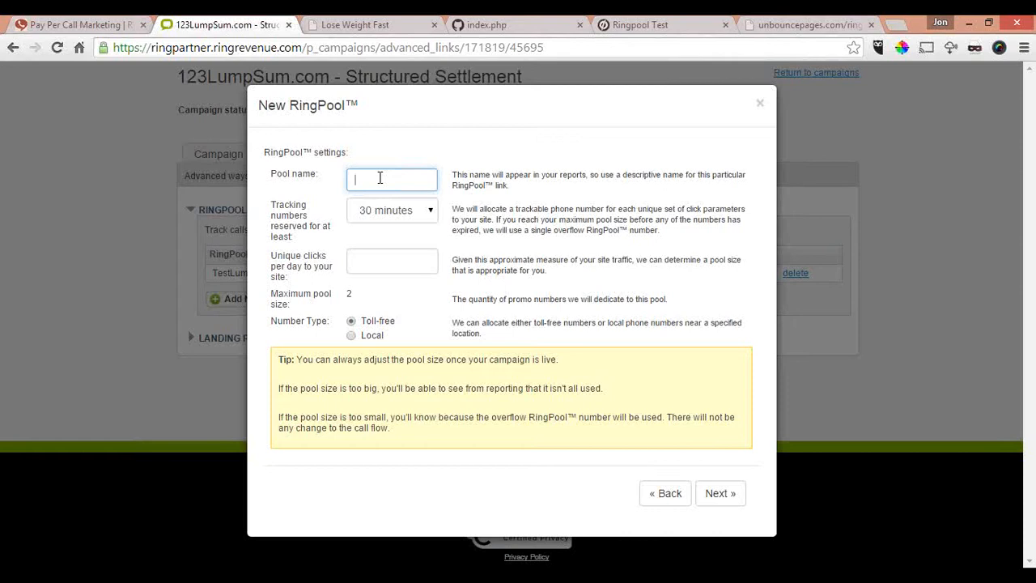
text(JonTest2)
click(431, 217)
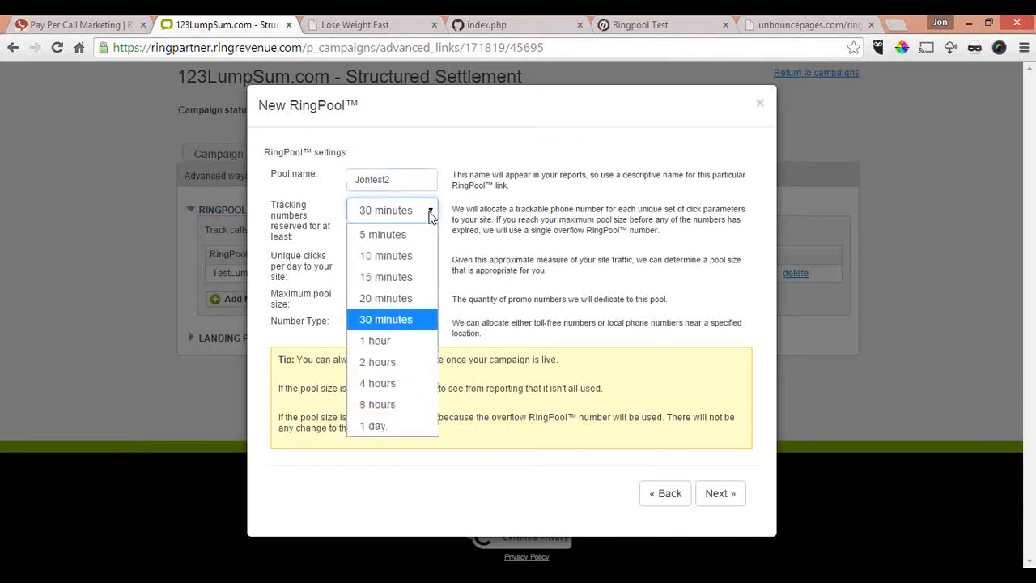
click(397, 242)
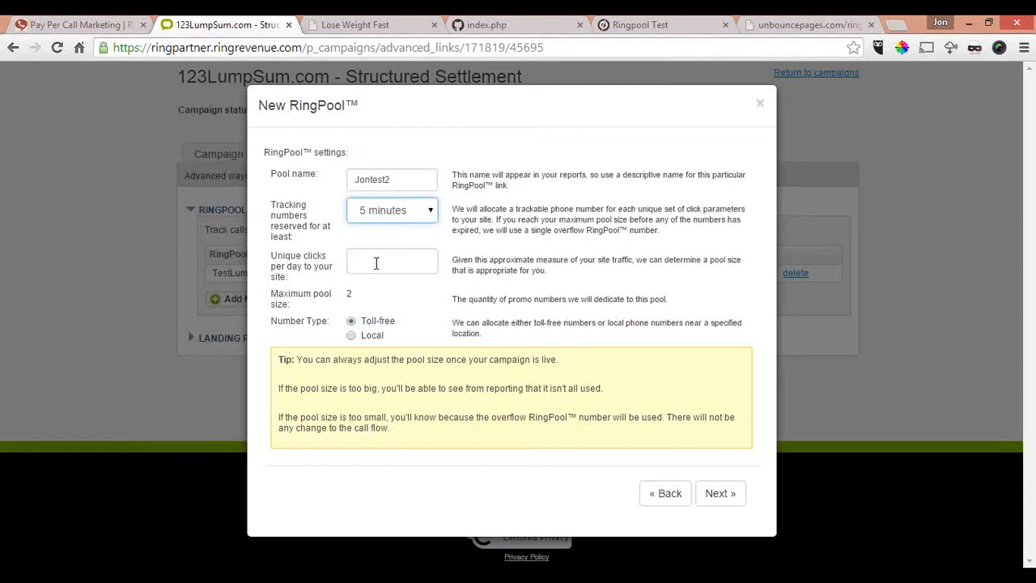
Step: Set the unique clicks per day to 20000 and finish creating the toll-free RingPool
click(377, 263)
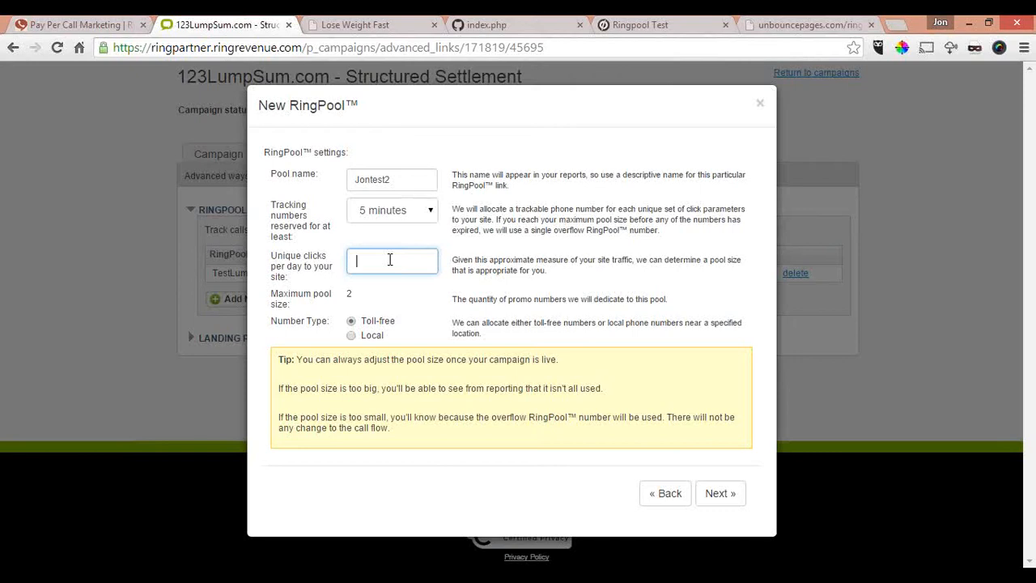
text(20000)
click(717, 495)
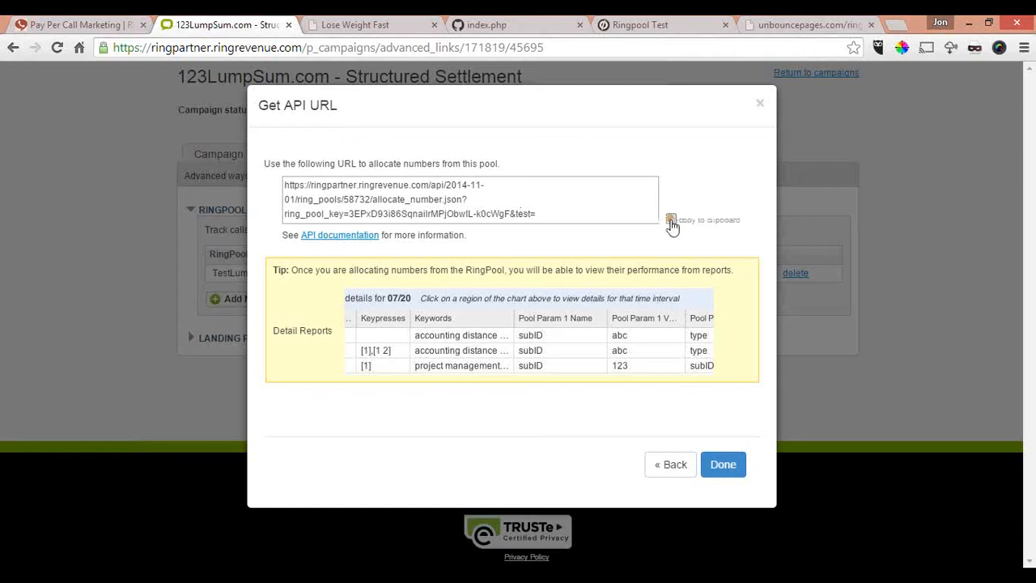
click(724, 465)
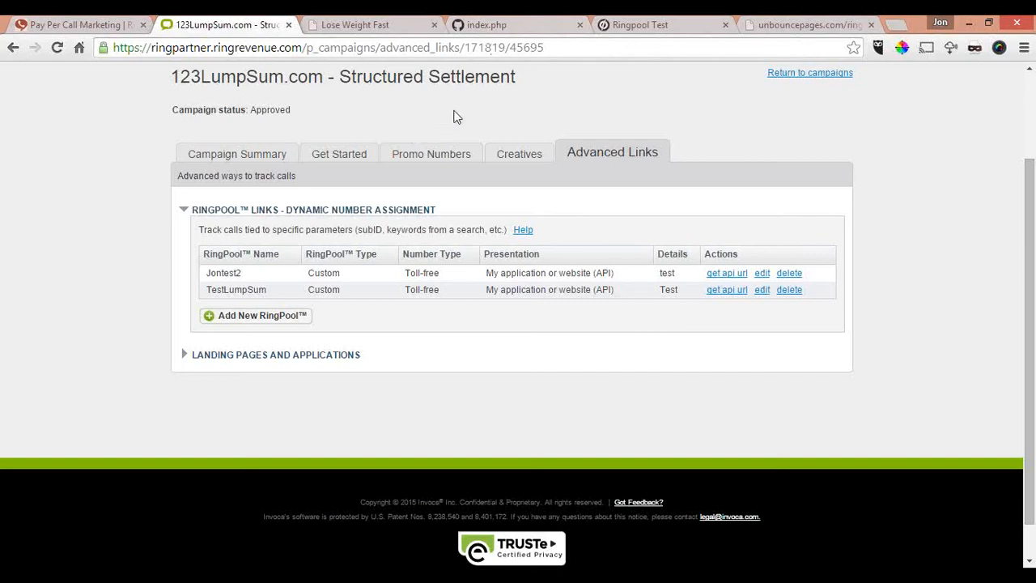
Step: Switch to the index.php GitHub gist, review its RingPool PHP integration instructions, and download the gist
click(489, 25)
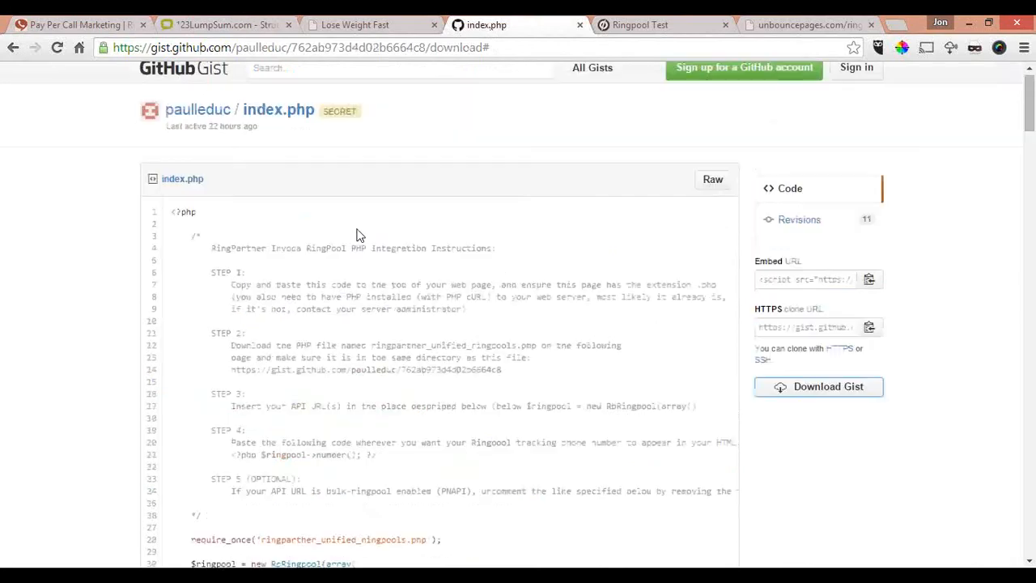
scroll(360, 235, down, 1)
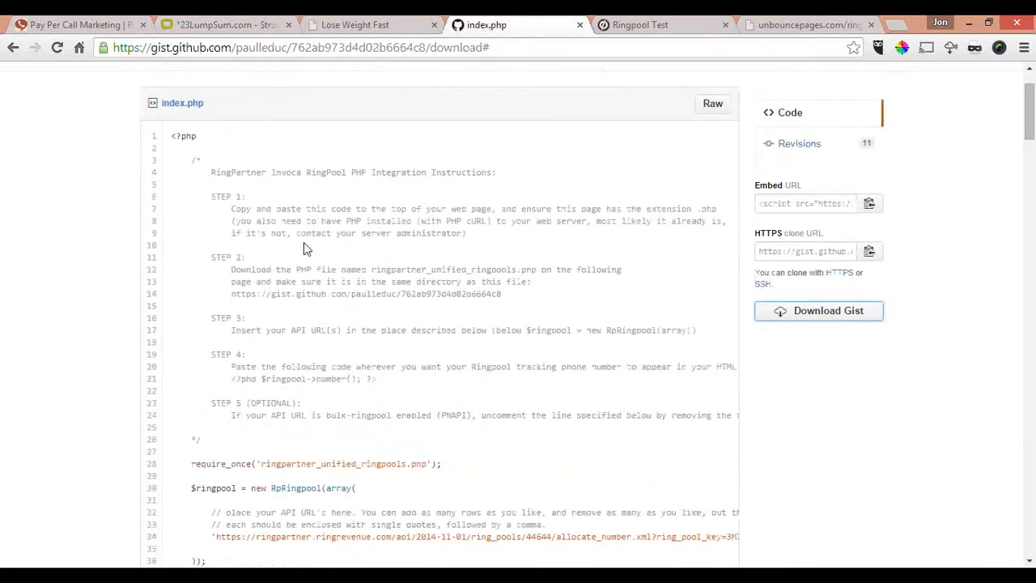
scroll(303, 242, down, 1)
scroll(304, 242, down, 1)
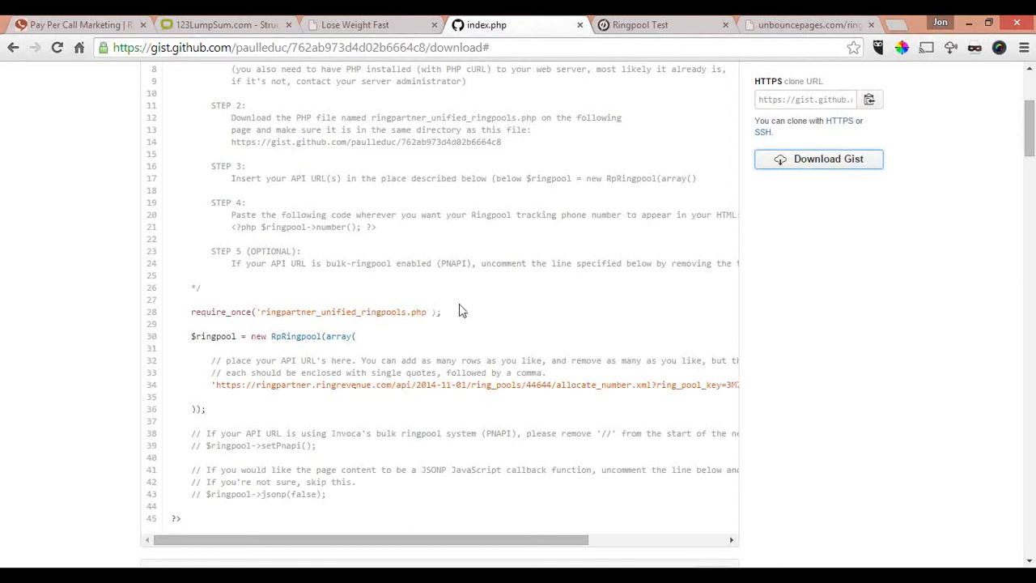
scroll(461, 243, down, 2)
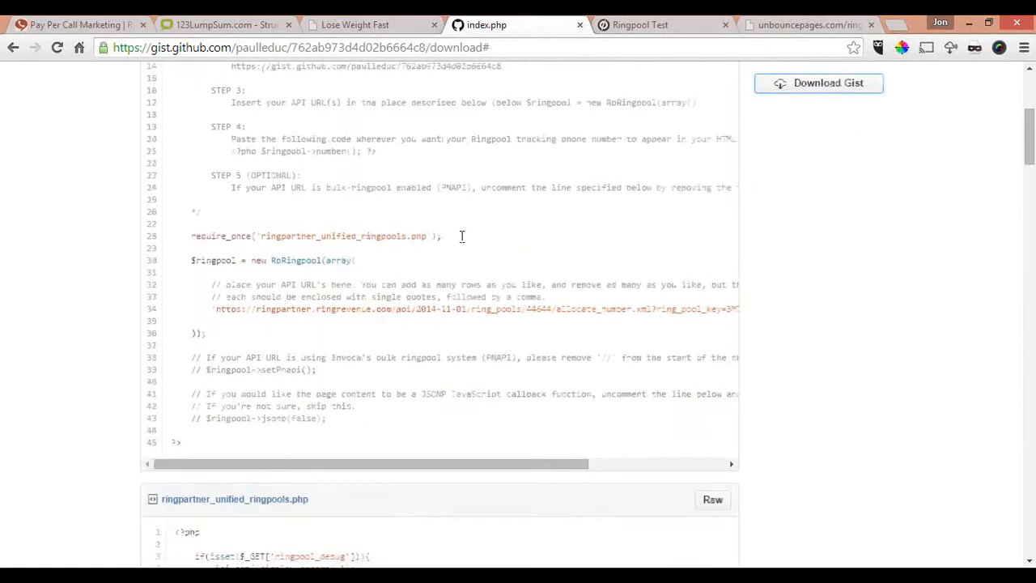
scroll(460, 243, up, 4)
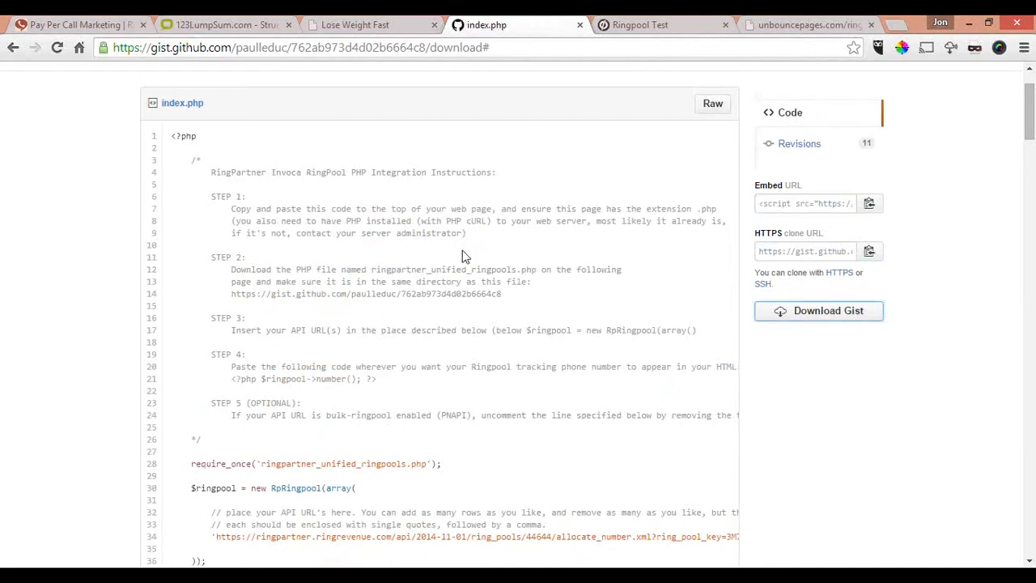
scroll(464, 256, down, 1)
scroll(464, 253, up, 1)
click(779, 321)
Step: Examine the integration steps and the ringpartner_unified_ringpools.php code, highlighting the Step 4 snippet <?php $ringpool->number(); ?>
scroll(432, 233, down, 3)
scroll(267, 211, down, 2)
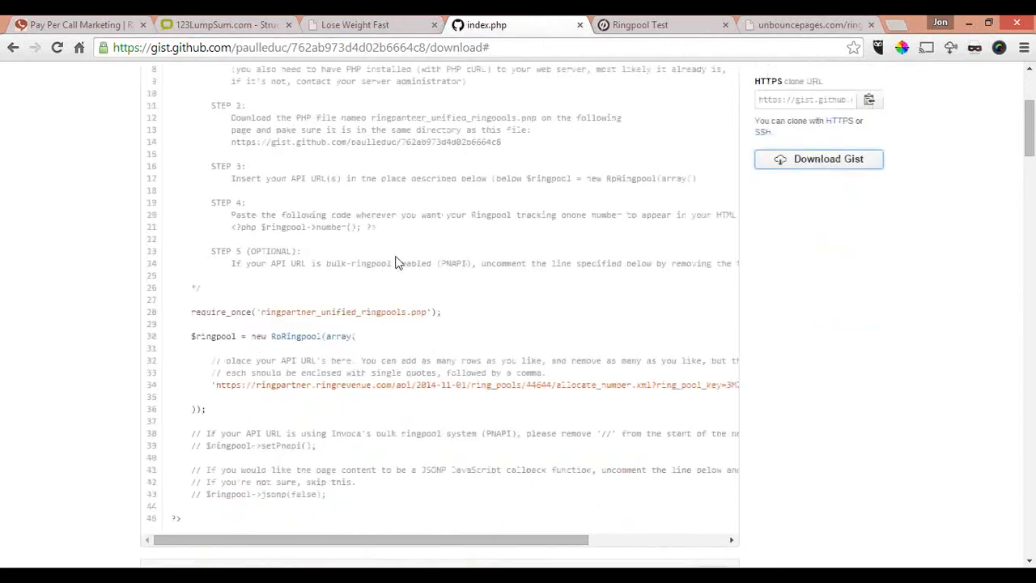
scroll(397, 263, down, 5)
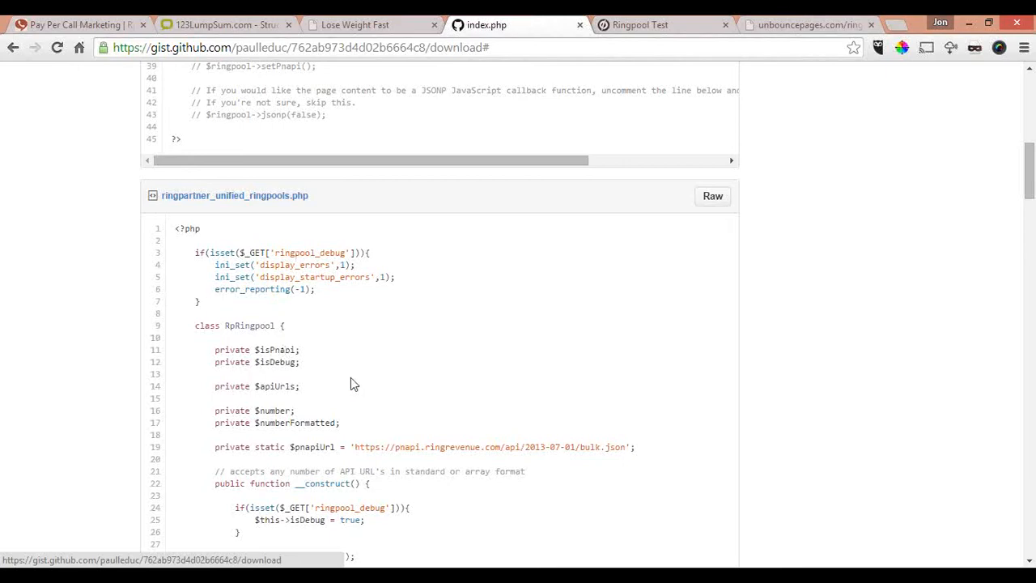
scroll(388, 378, up, 5)
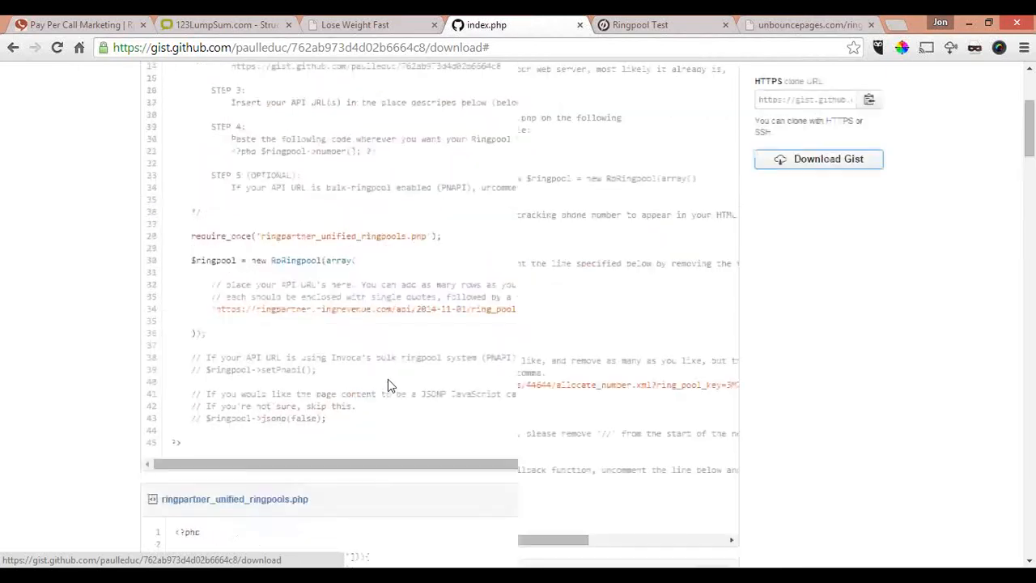
scroll(430, 367, up, 2)
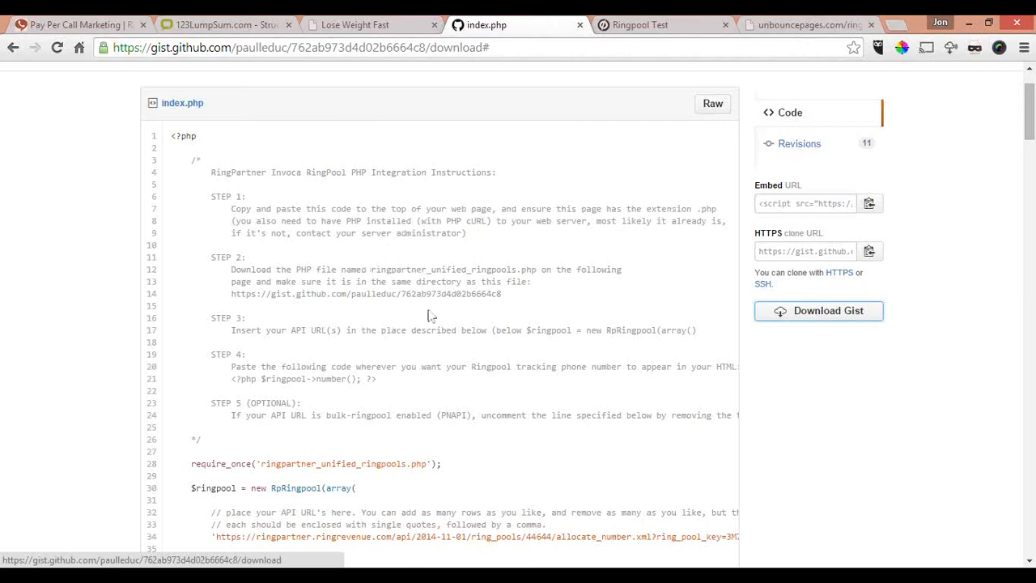
scroll(451, 302, down, 2)
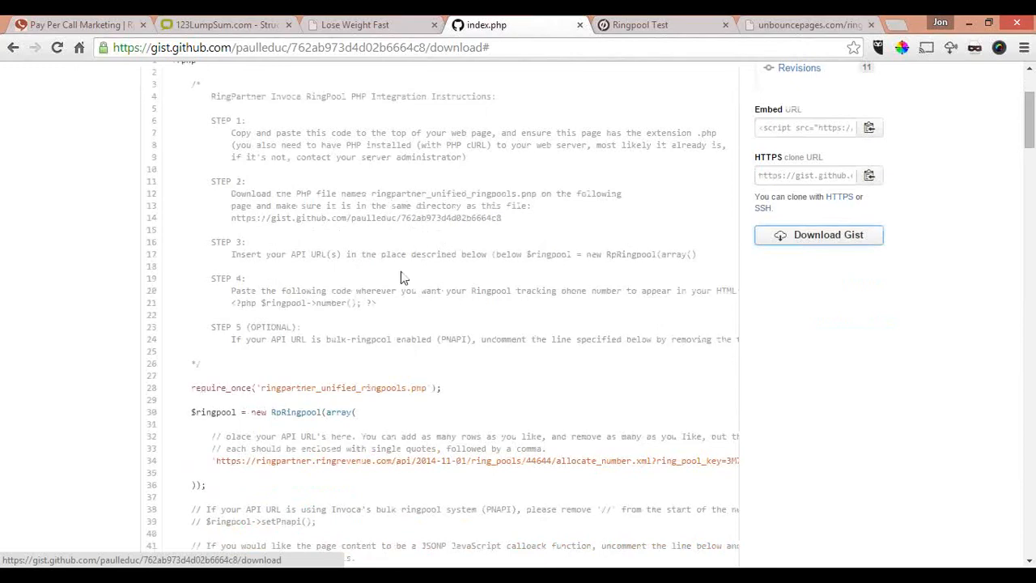
scroll(400, 270, down, 5)
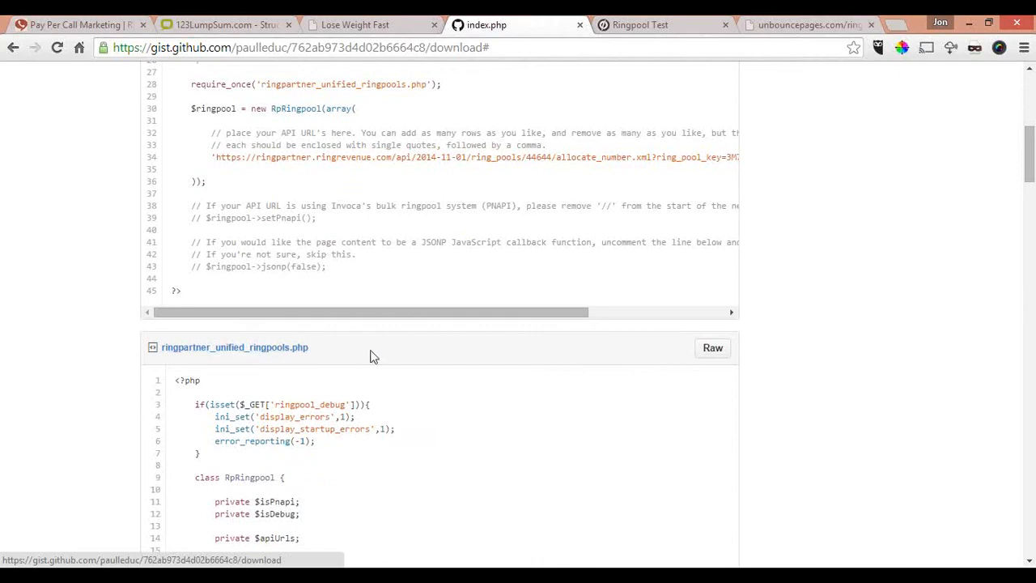
scroll(373, 350, up, 5)
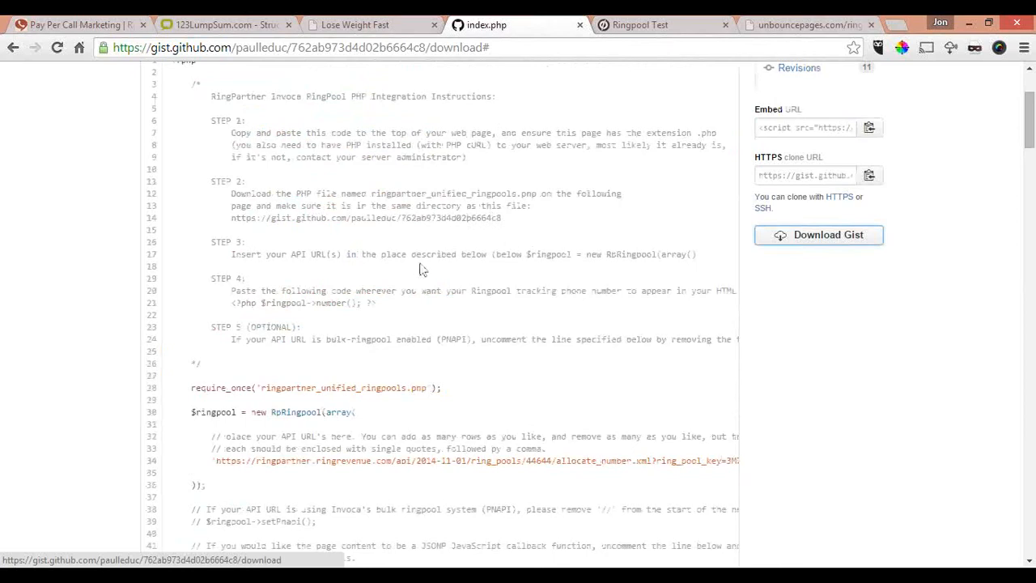
scroll(295, 258, down, 2)
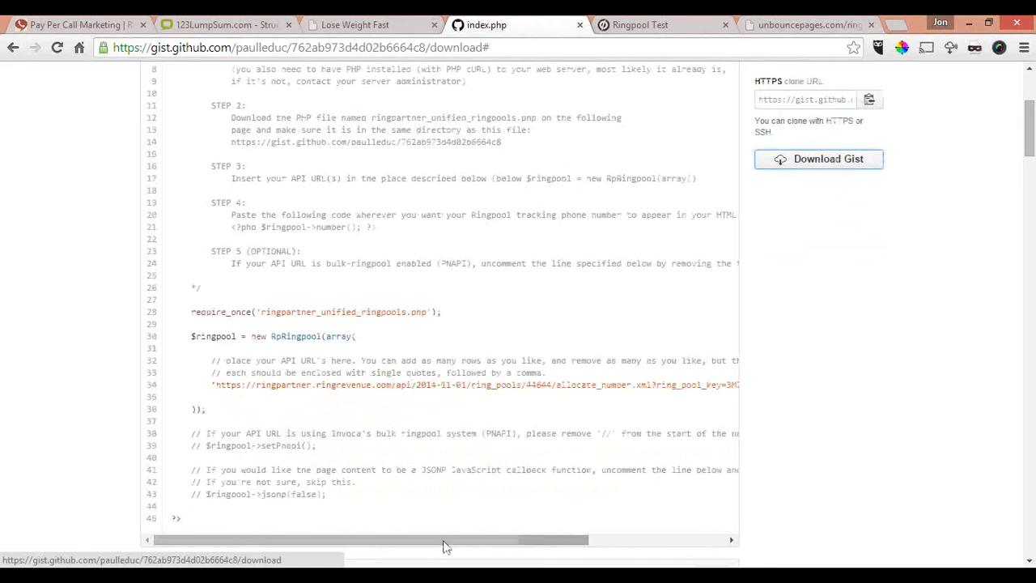
drag(455, 541, 428, 542)
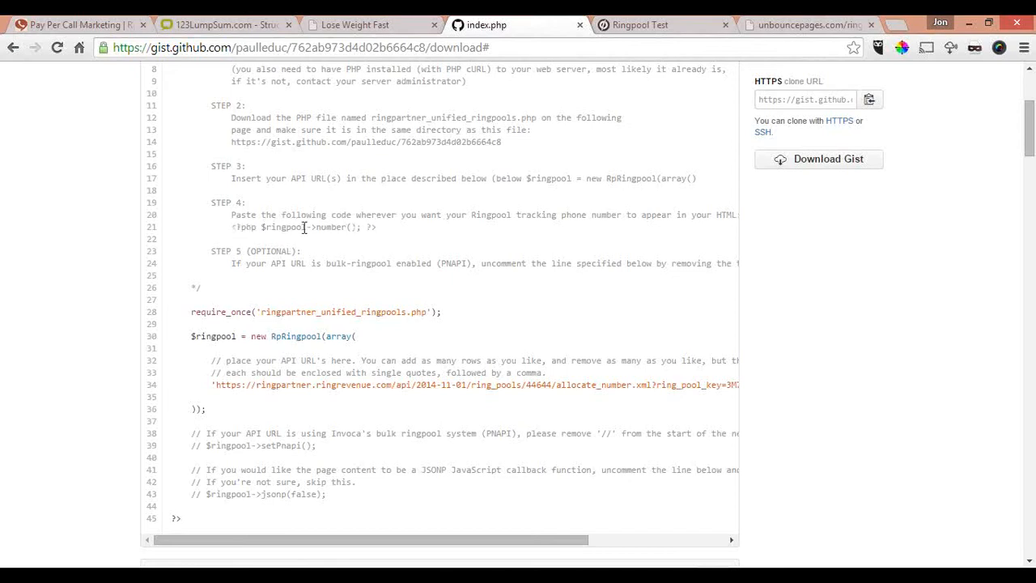
drag(377, 228, 236, 225)
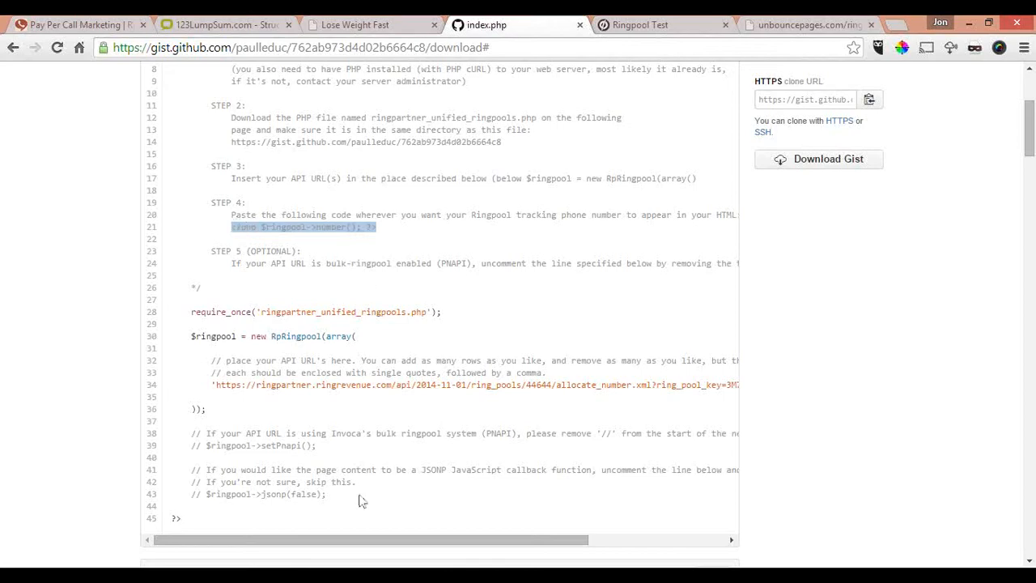
Step: Switch to Sublime Text and examine ringpartner_unified_ringpools.php and the landing page's index.php, including its RingPool PHP block and HTML body
click(274, 576)
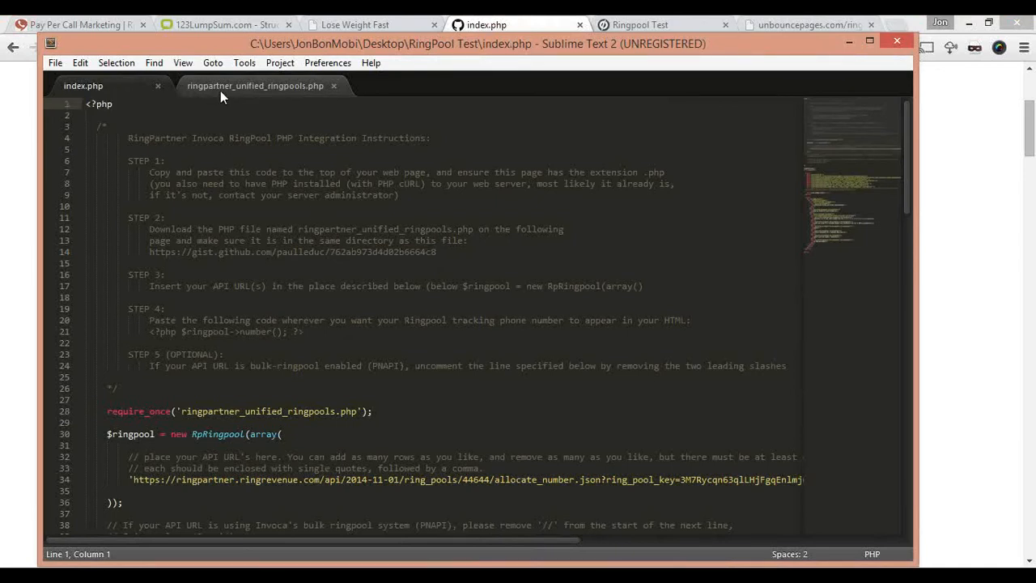
click(269, 85)
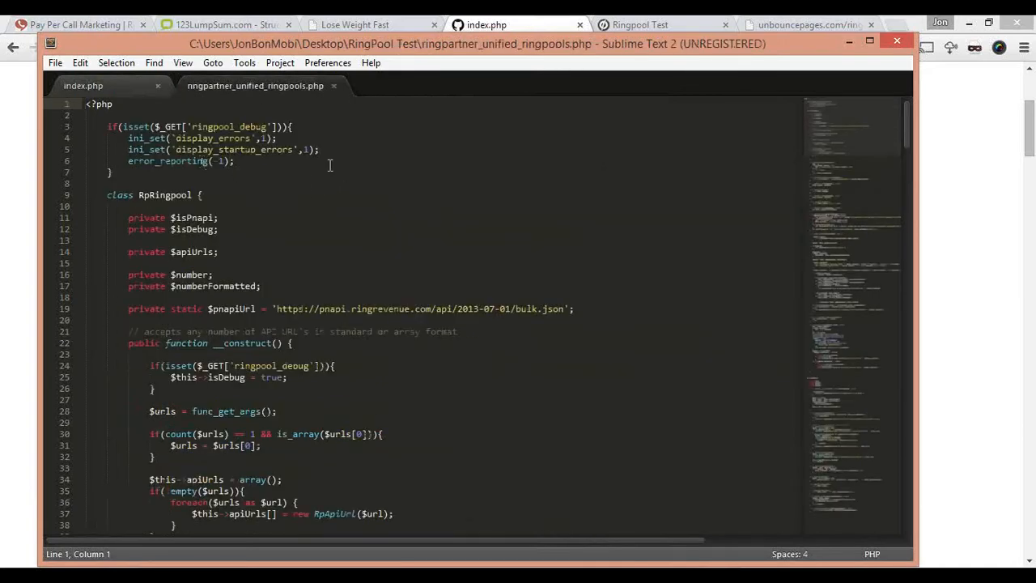
click(115, 89)
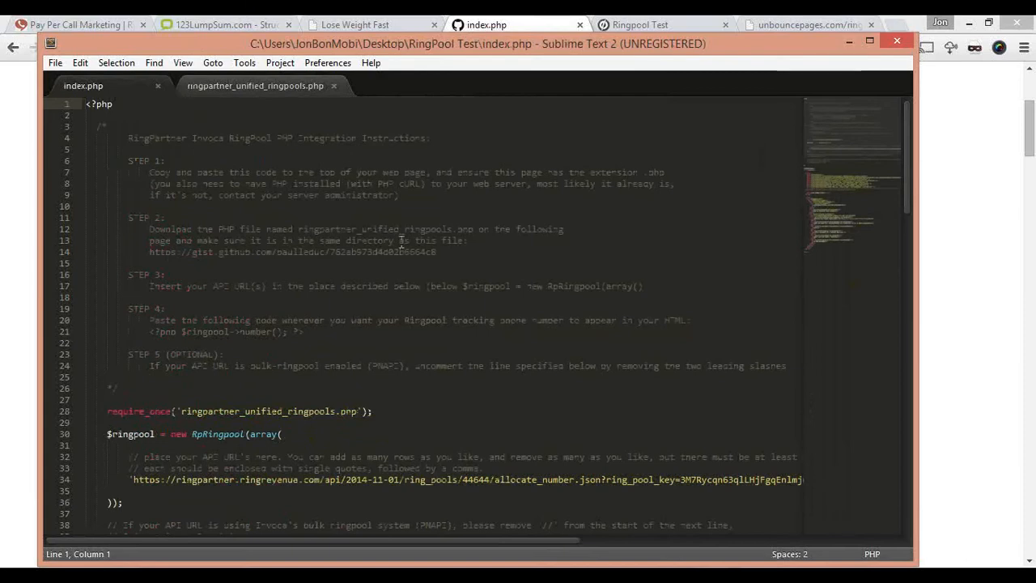
scroll(385, 232, down, 10)
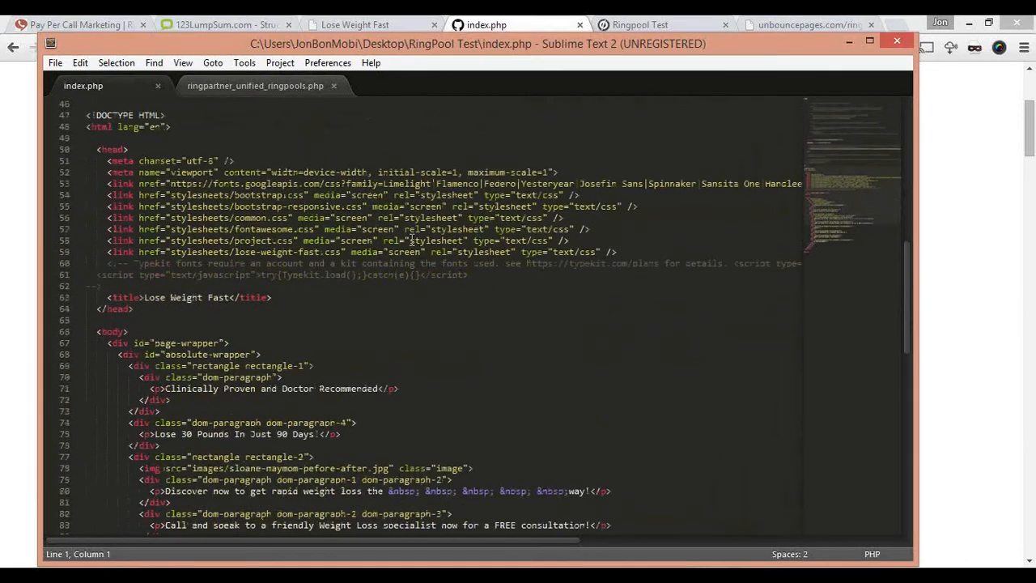
scroll(410, 240, down, 5)
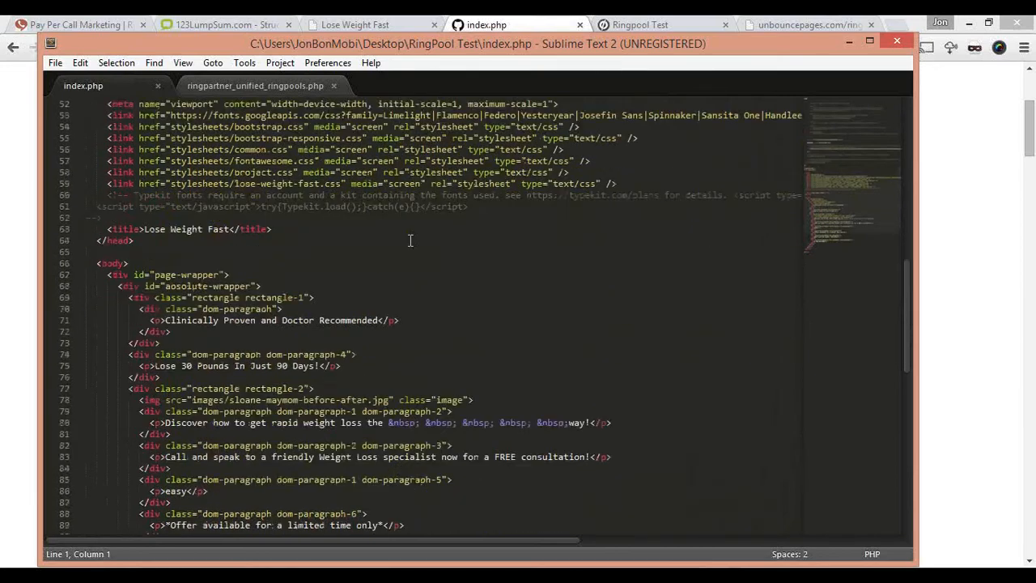
scroll(409, 240, down, 2)
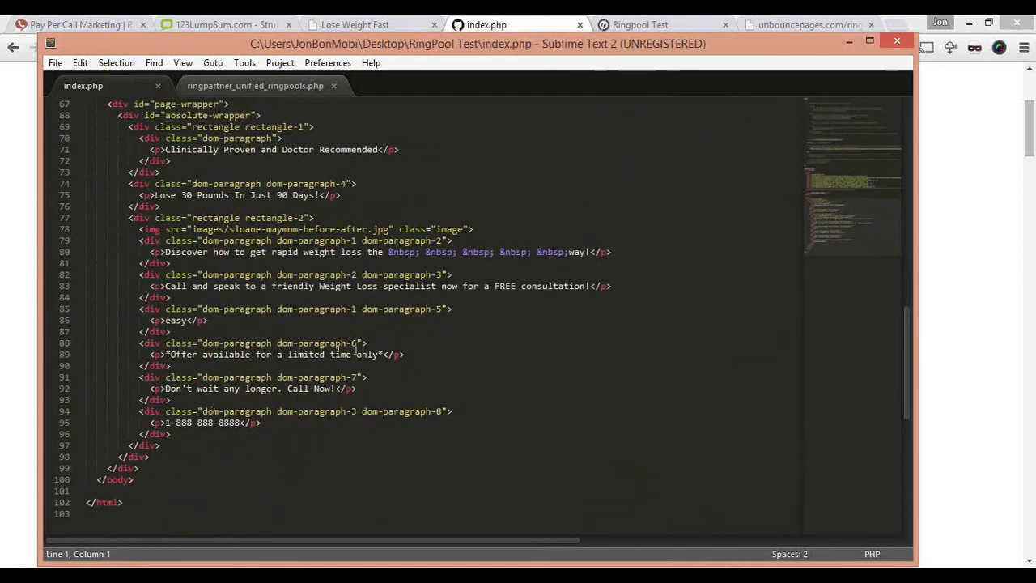
scroll(356, 348, up, 10)
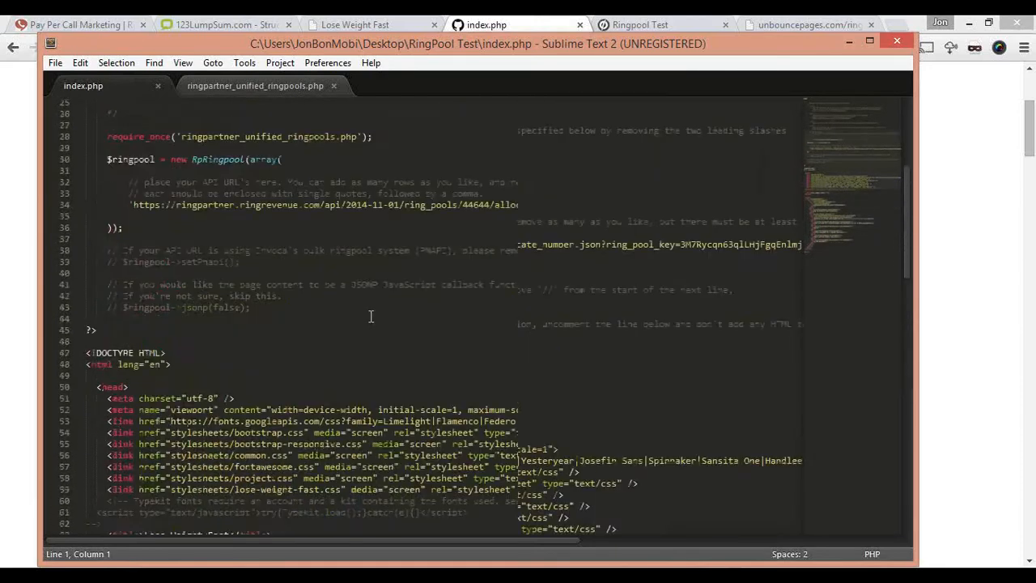
scroll(371, 315, up, 2)
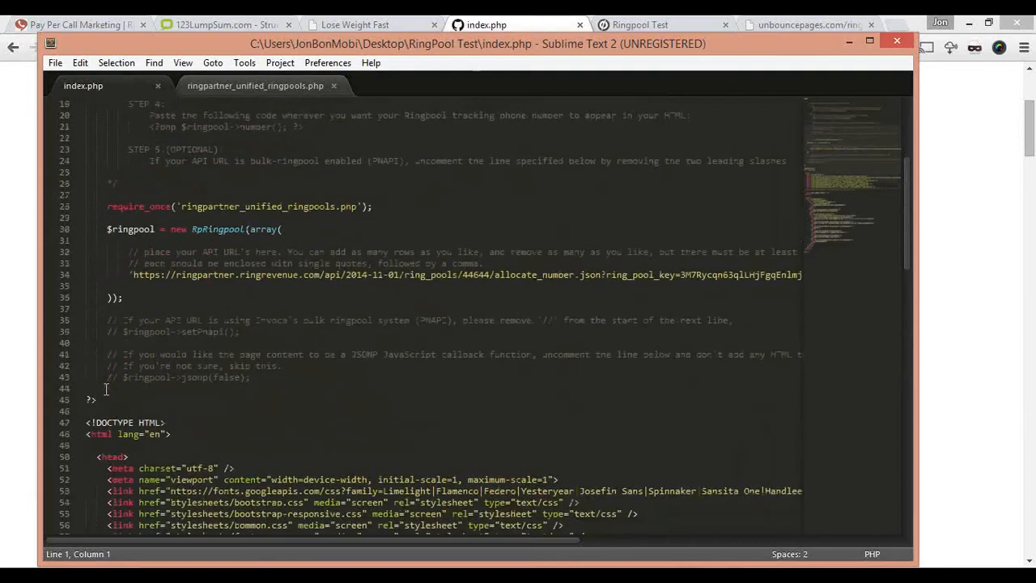
scroll(142, 386, up, 6)
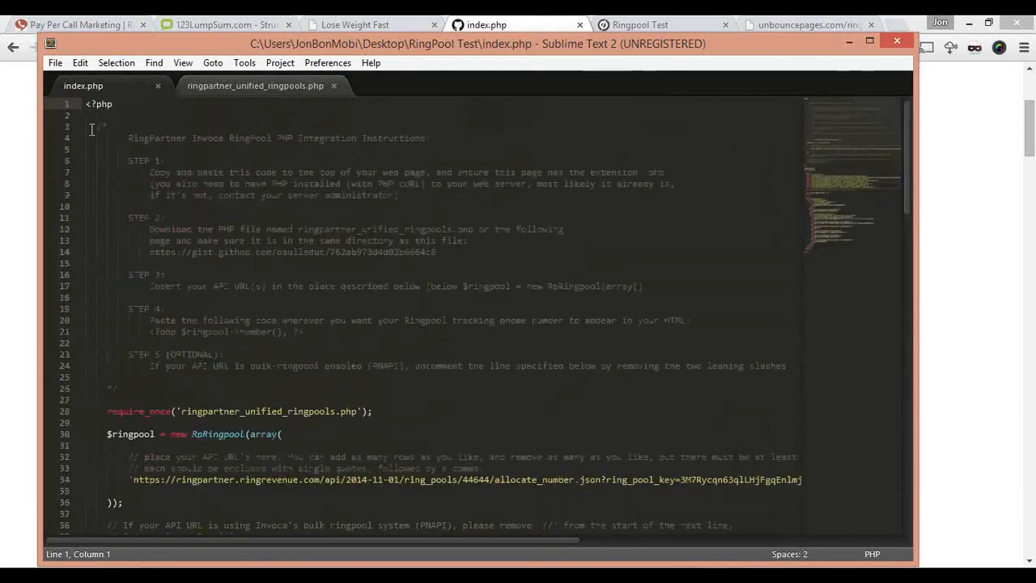
Step: Copy the Step 4 snippet <?php $ringpool->number(); ?> from the instruction comments in index.php
scroll(471, 359, down, 3)
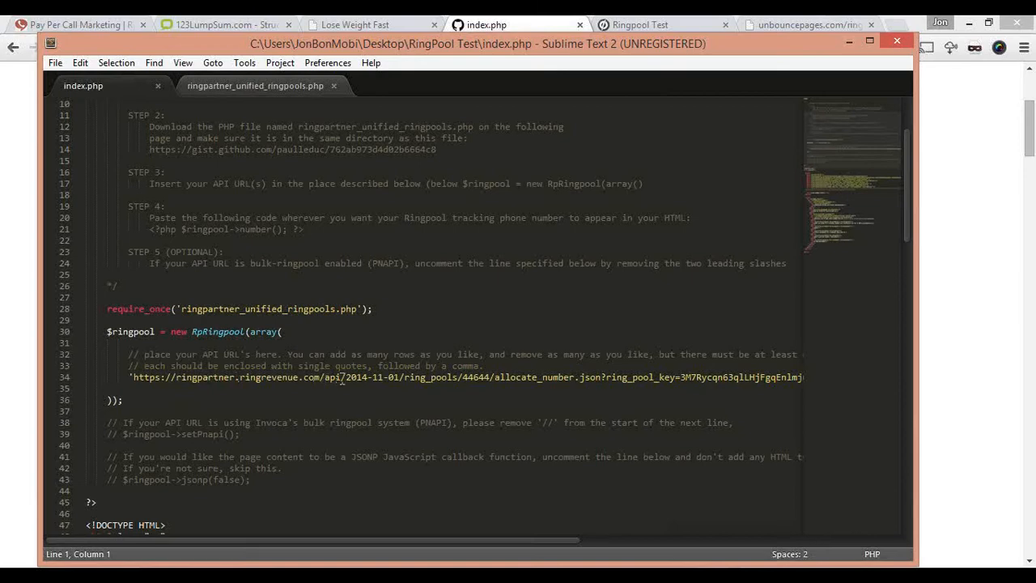
scroll(352, 379, down, 2)
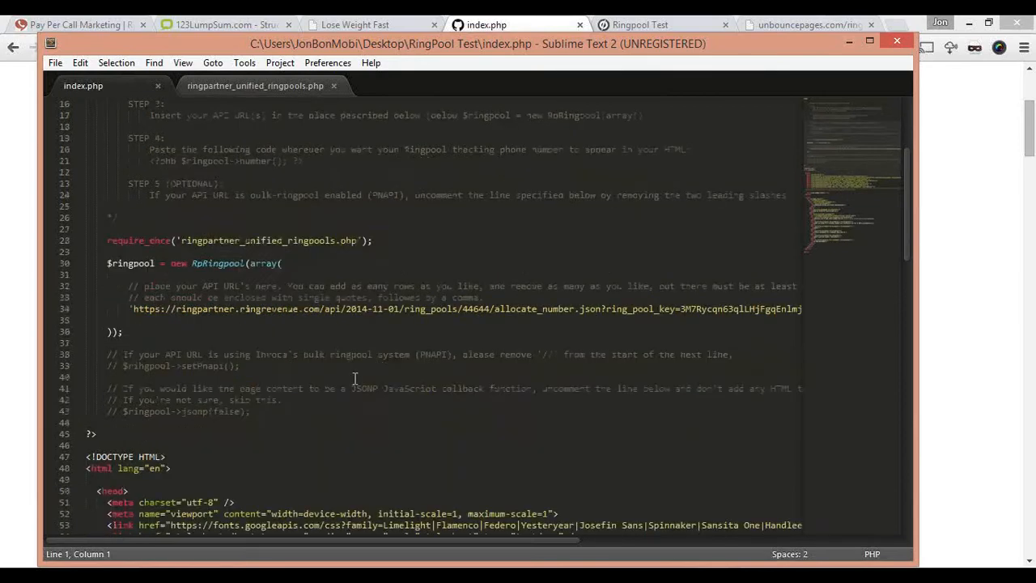
scroll(355, 378, down, 1)
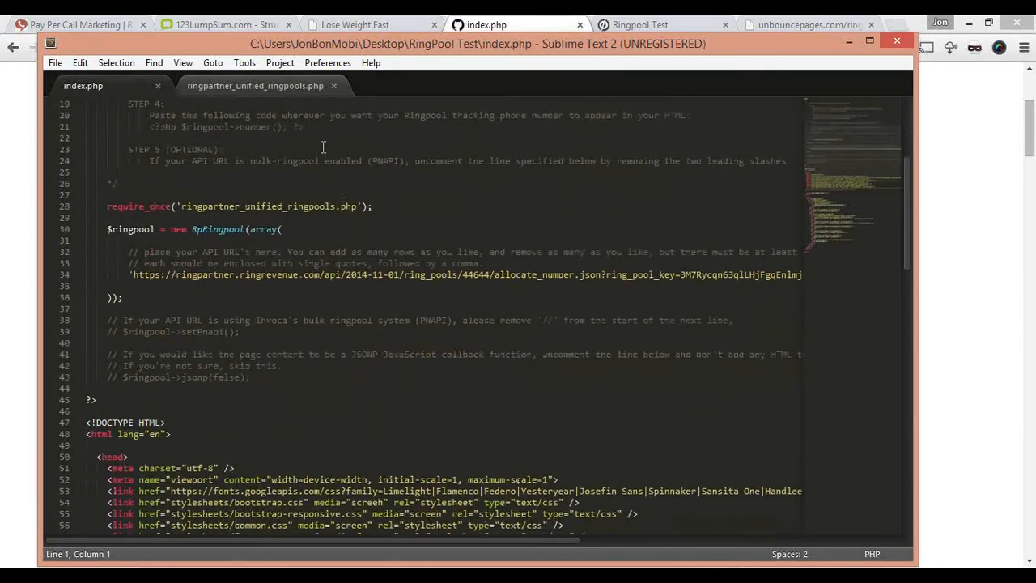
drag(308, 127, 153, 127)
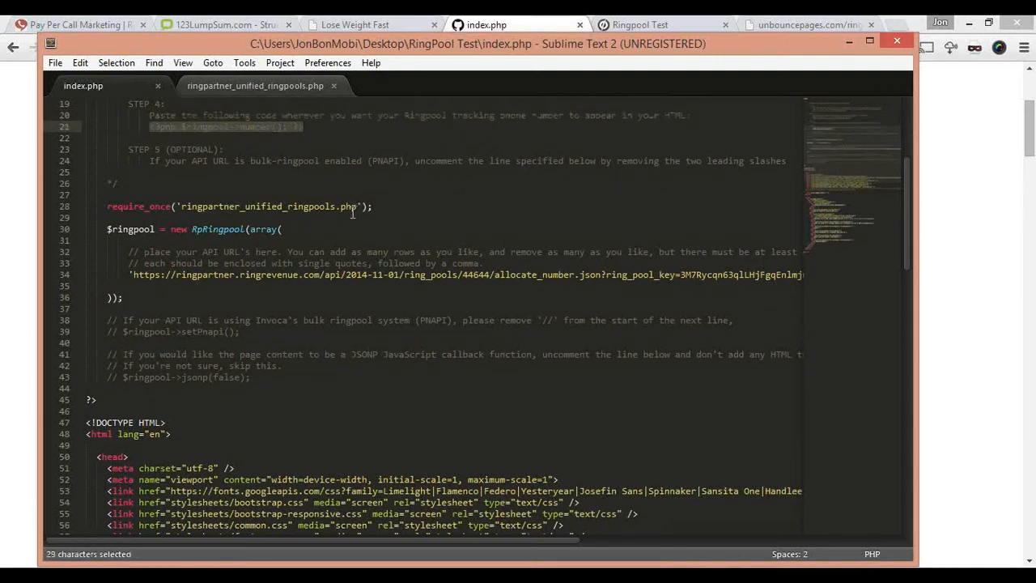
key(ctrl+c)
Step: Replace the hard-coded phone number in the last paragraph of the index.php body with the copied snippet <?php $ringpool->number(); ?>
scroll(428, 258, down, 4)
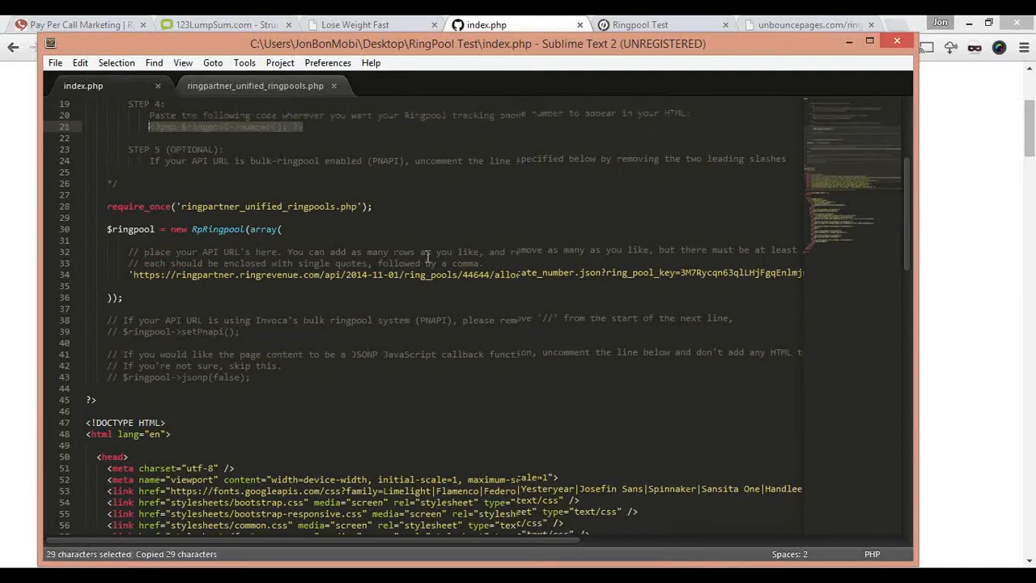
scroll(429, 356, down, 4)
scroll(428, 362, down, 6)
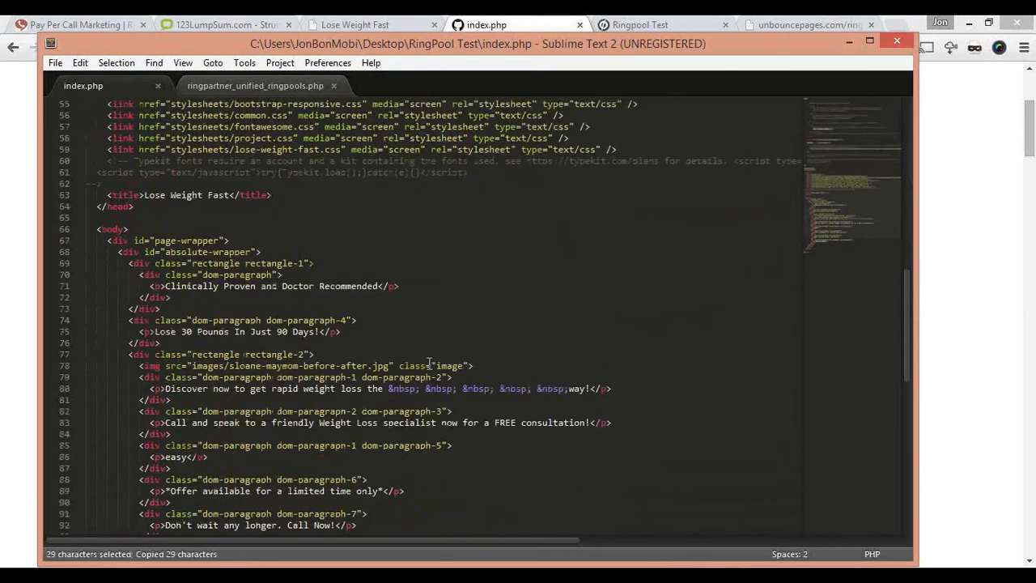
scroll(429, 362, down, 2)
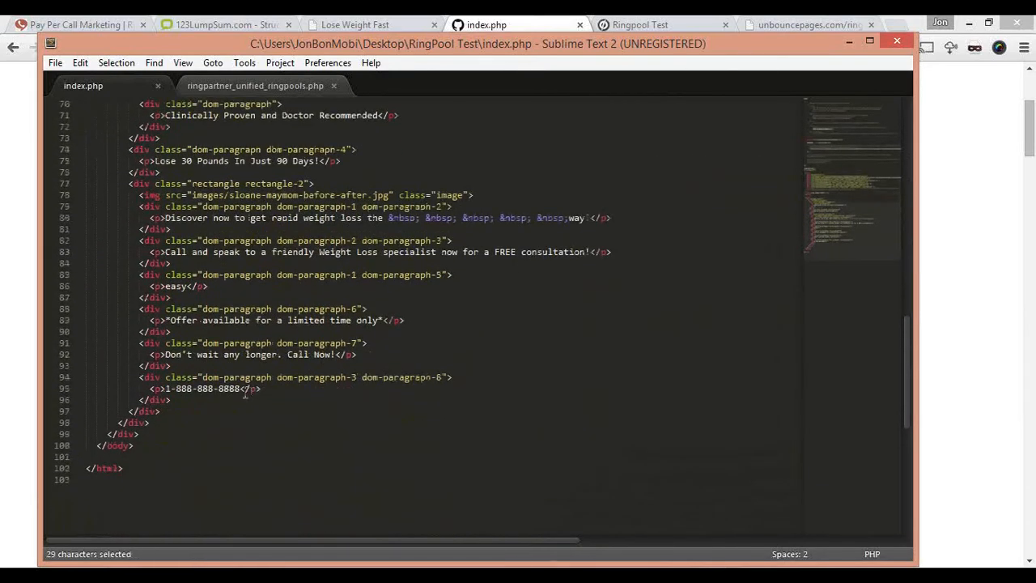
drag(241, 391, 166, 389)
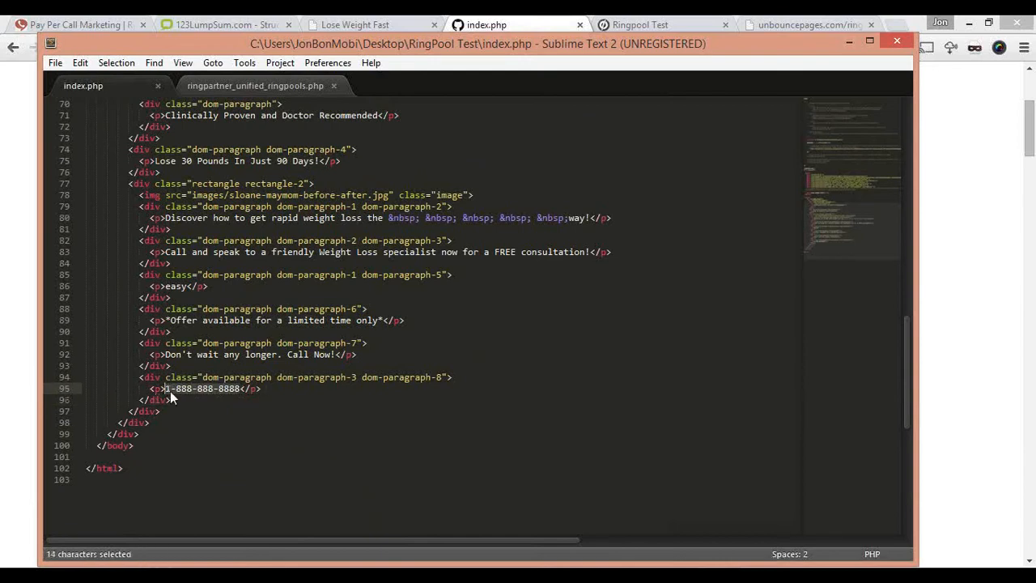
key(ctrl+v)
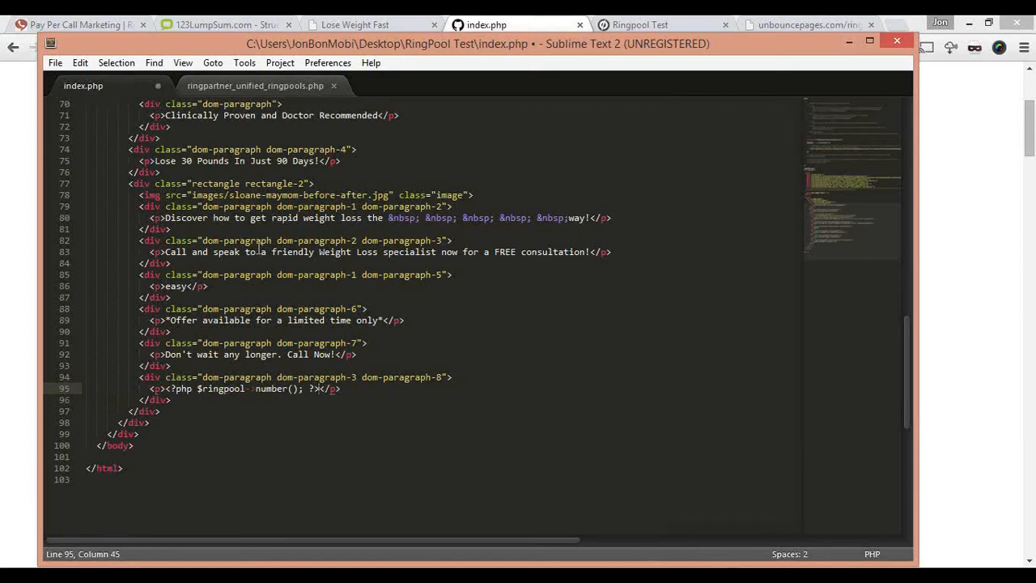
Step: Switch to the Lose Weight Fast page in the browser and load it with the URL parameter Test=keyword
click(847, 44)
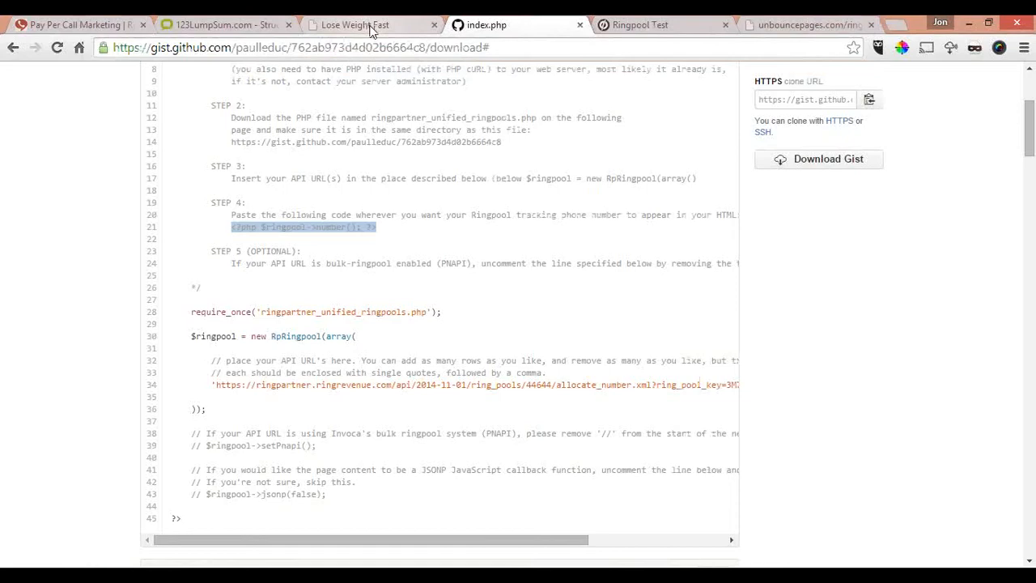
click(371, 25)
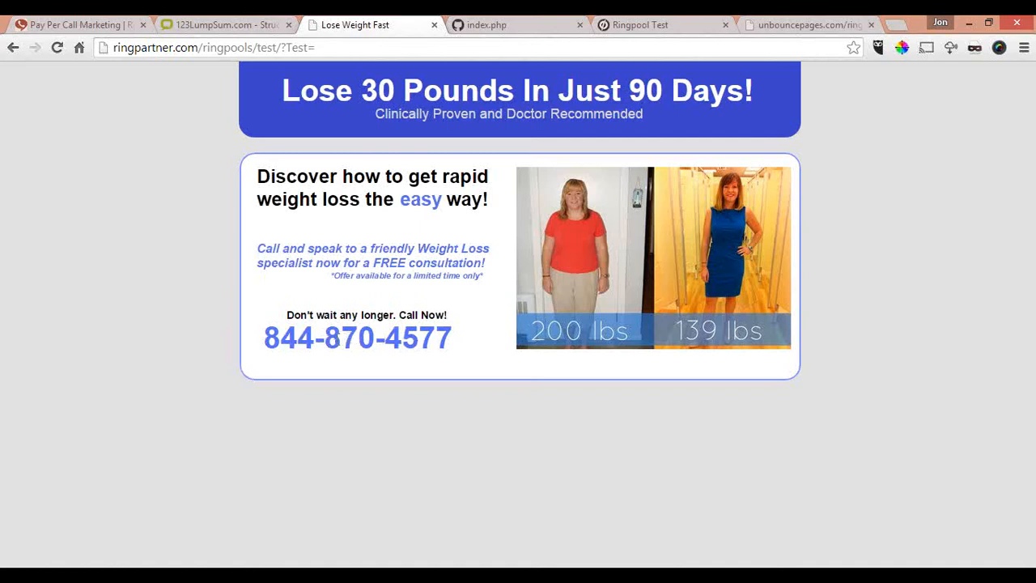
click(311, 48)
click(362, 50)
text(keyword)
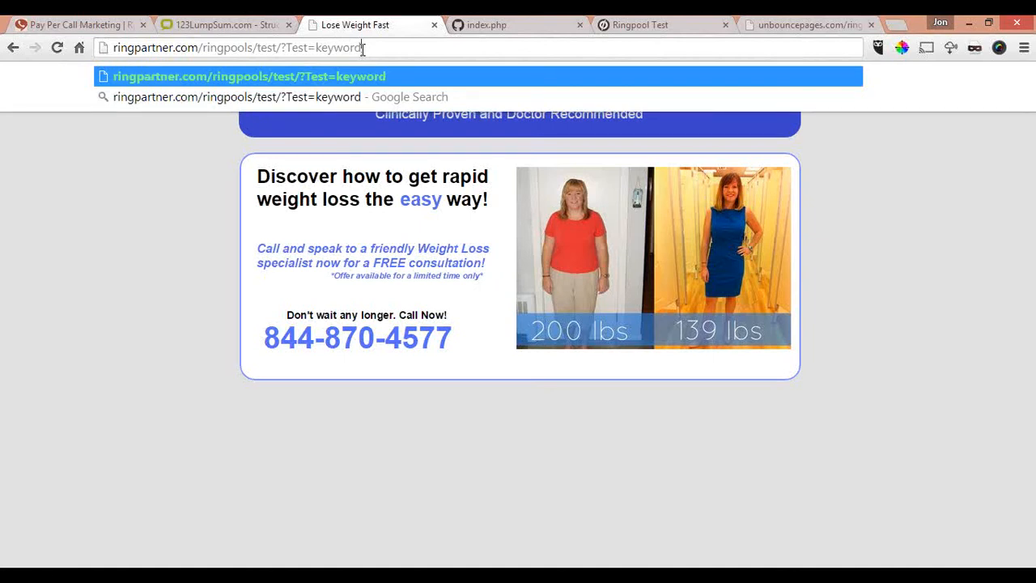
key(Return)
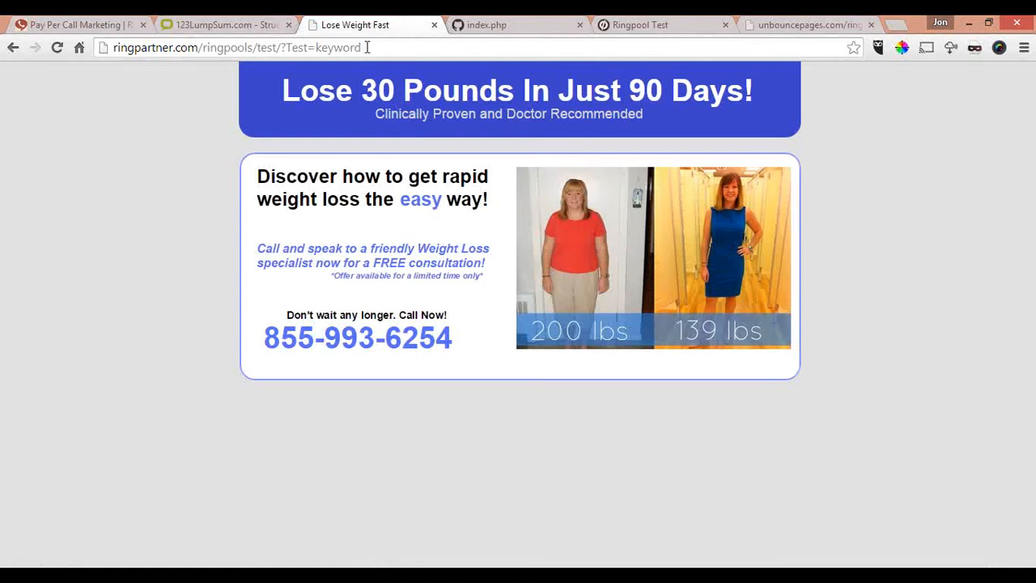
Step: Reload the Lose Weight Fast page with the URL's Test parameter set to mykeyword
click(372, 49)
click(373, 50)
key(BackSpace)
key(BackSpace)
key(BackSpace)
key(BackSpace)
key(BackSpace)
key(BackSpace)
key(BackSpace)
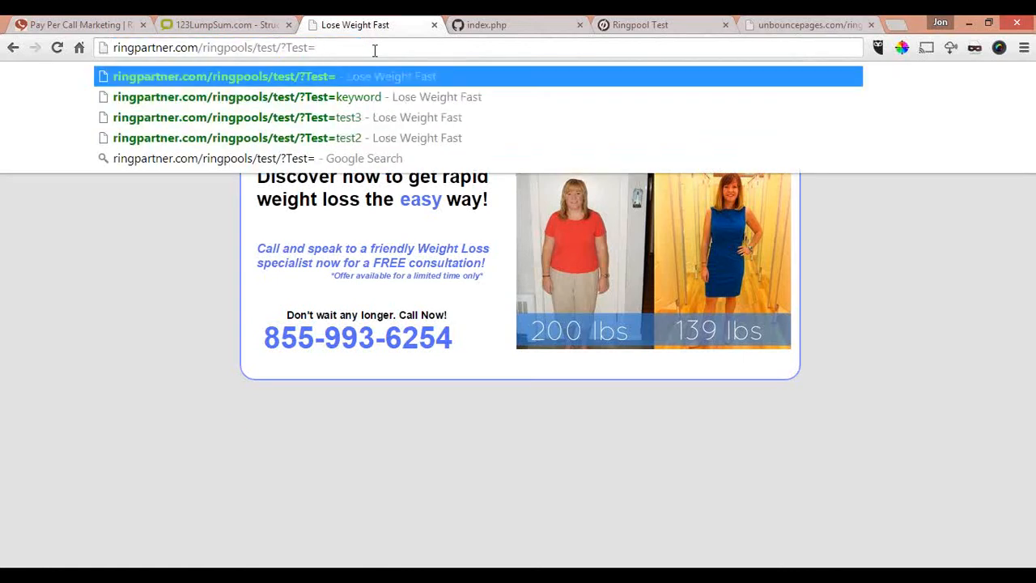
text(mykeyword)
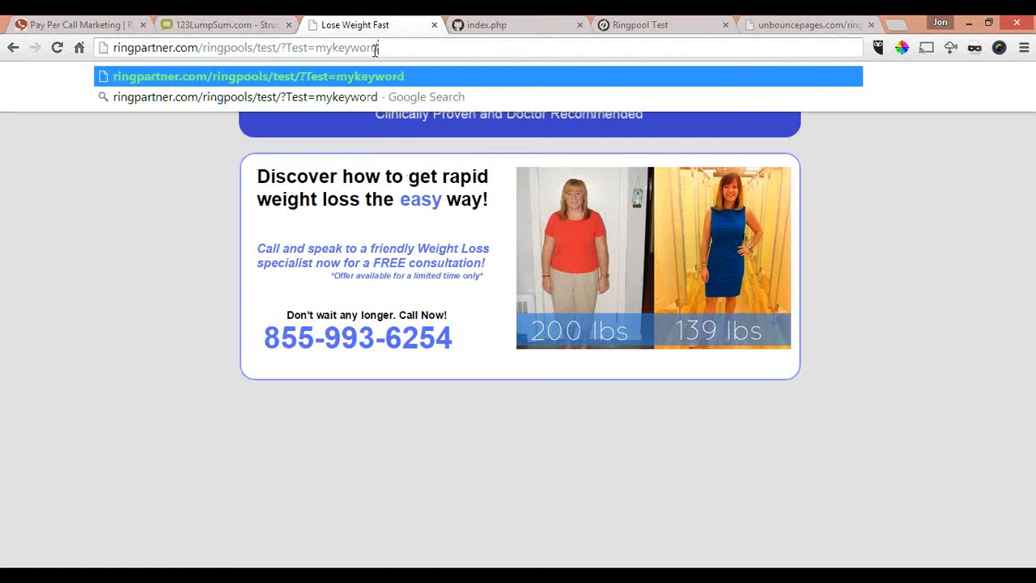
key(Return)
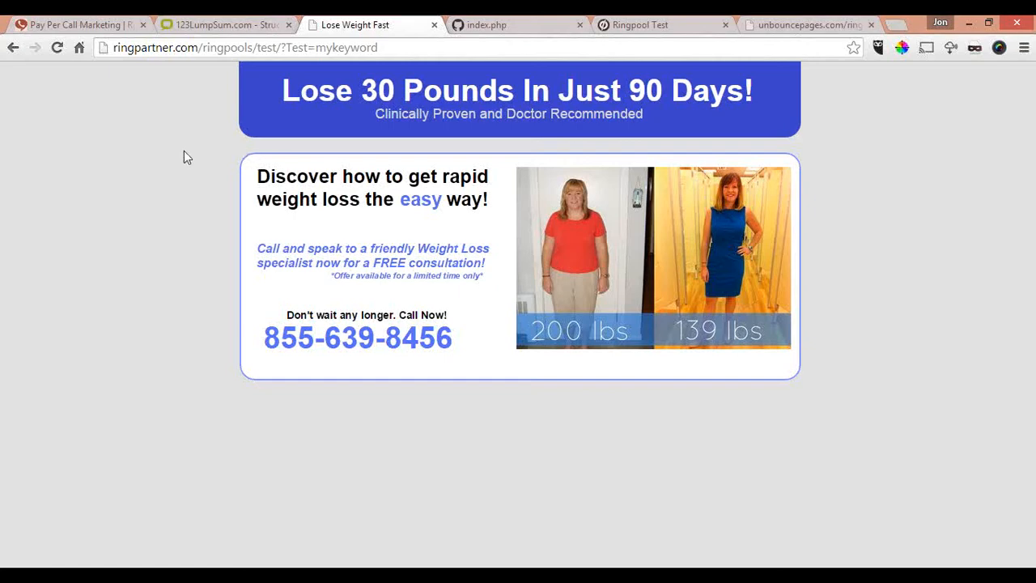
Step: Return to the RingPartner campaign site and open the Transaction Details report
click(213, 25)
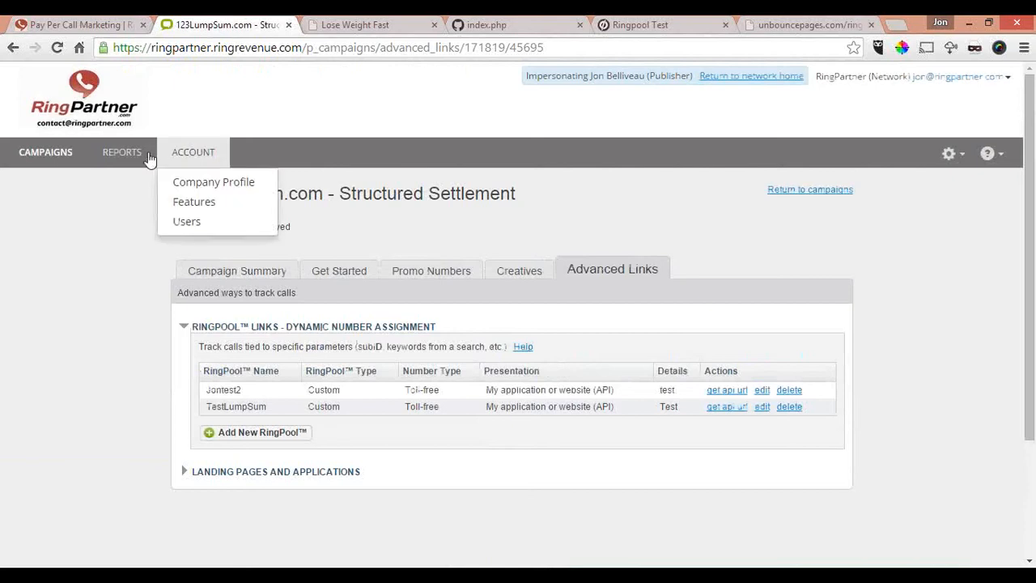
mouse_move(131, 157)
click(129, 183)
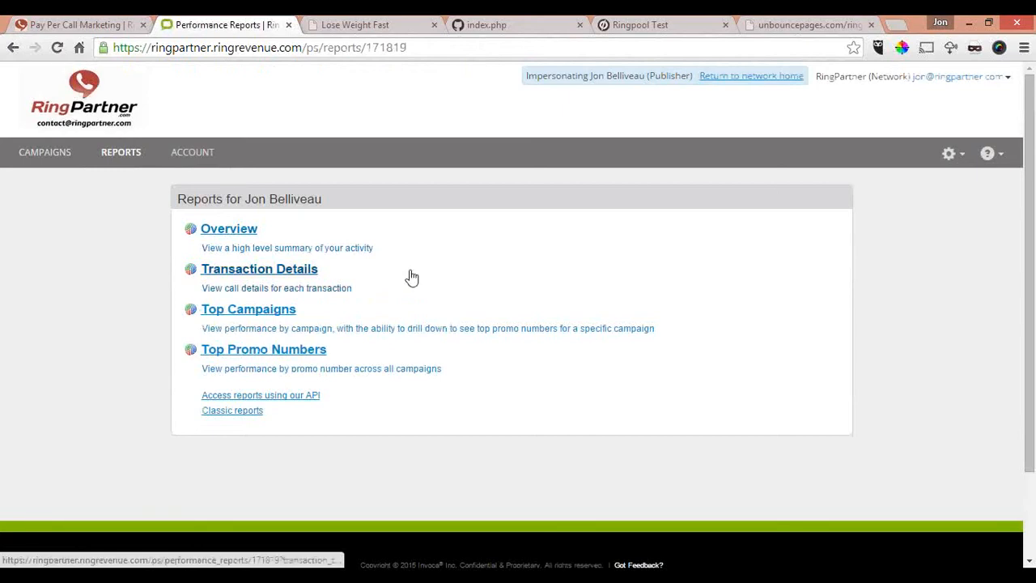
click(259, 272)
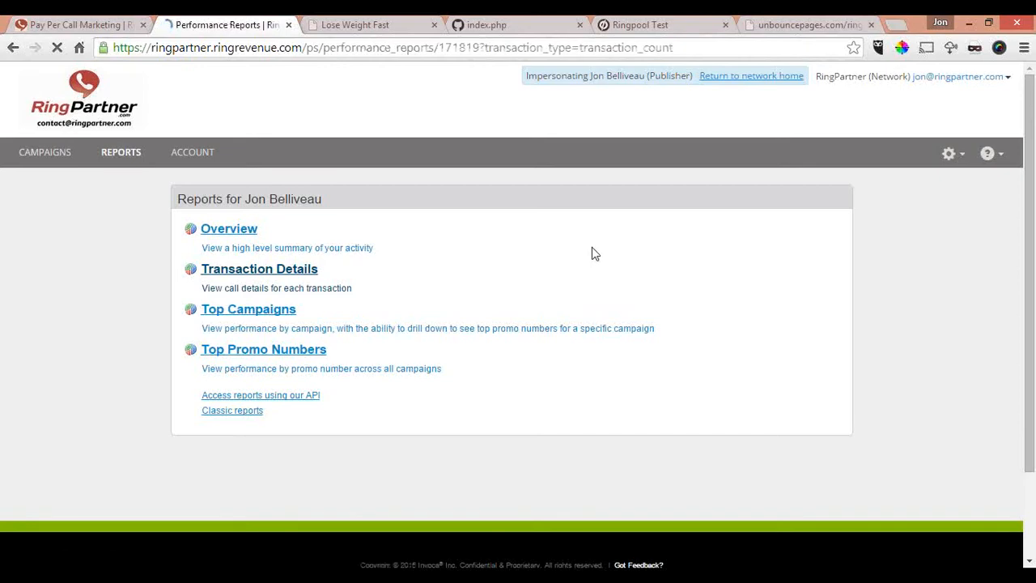
Step: Examine the call transaction's Pool Param name and value columns and the list of columns available for the report
scroll(566, 269, down, 3)
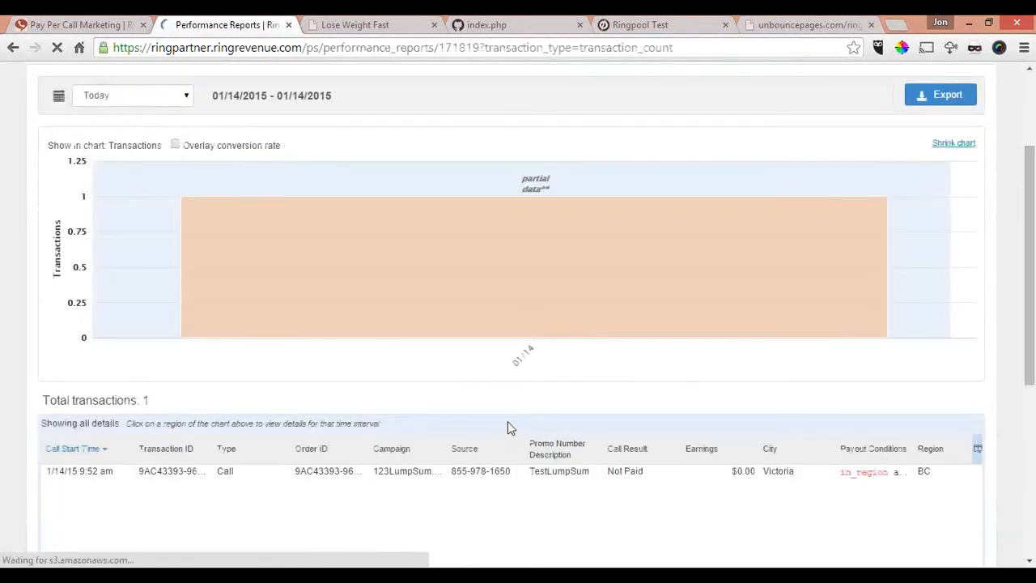
scroll(509, 428, down, 3)
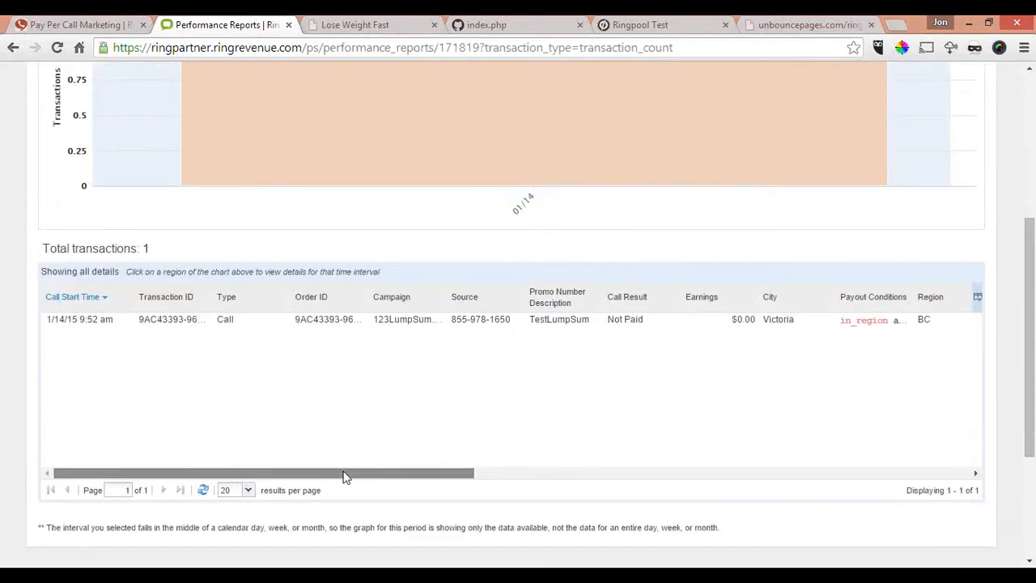
drag(348, 476, 721, 475)
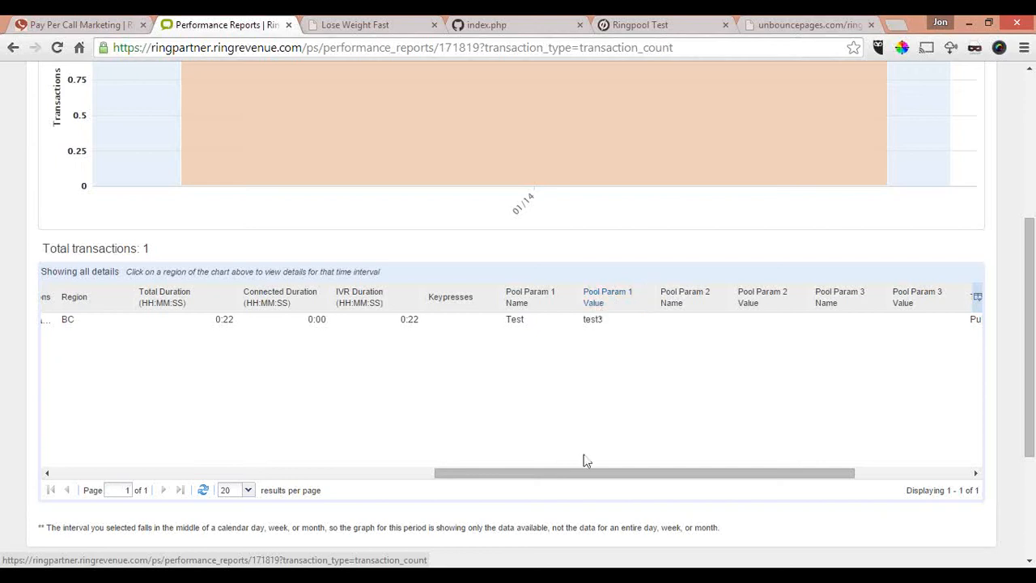
drag(583, 475, 616, 475)
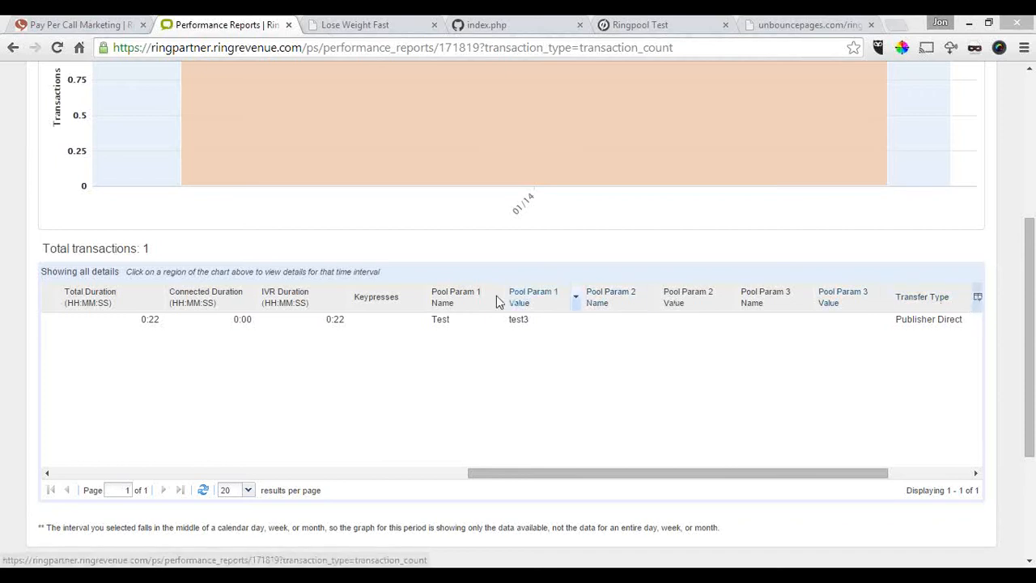
click(978, 301)
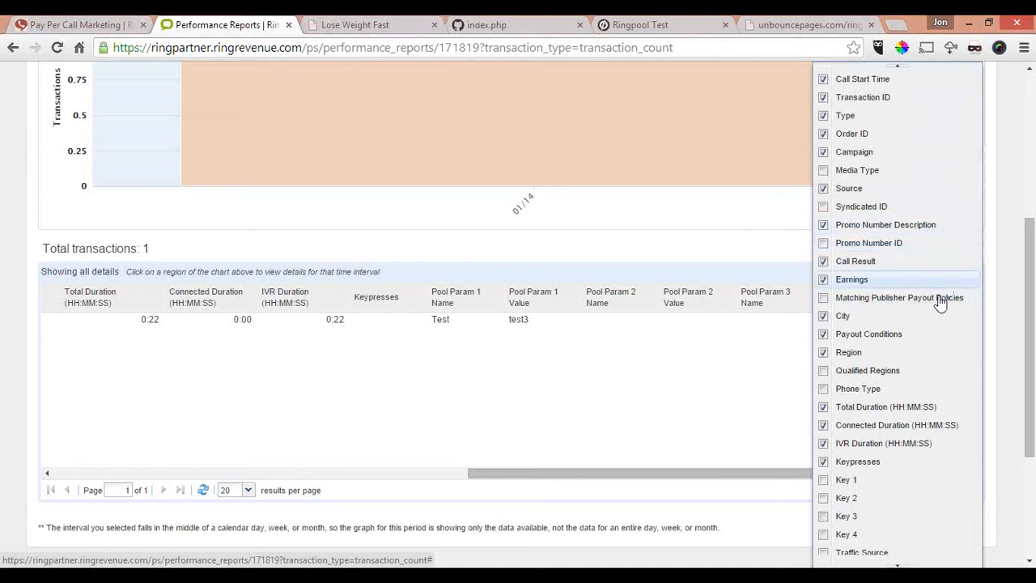
click(451, 387)
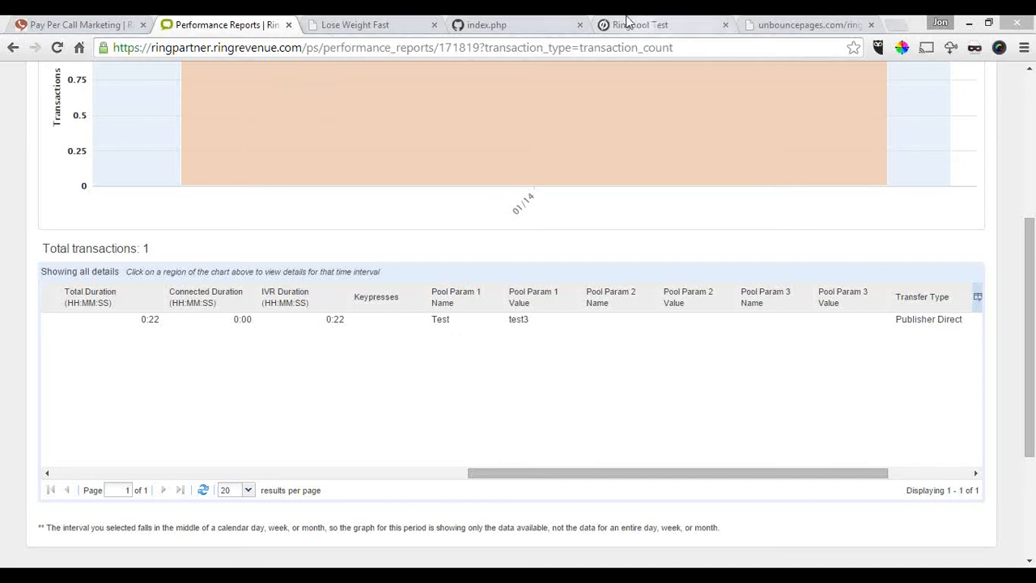
Step: Switch to the Unbounce Ringpool Test page, open its First Variant for editing and look over the page layout
click(657, 28)
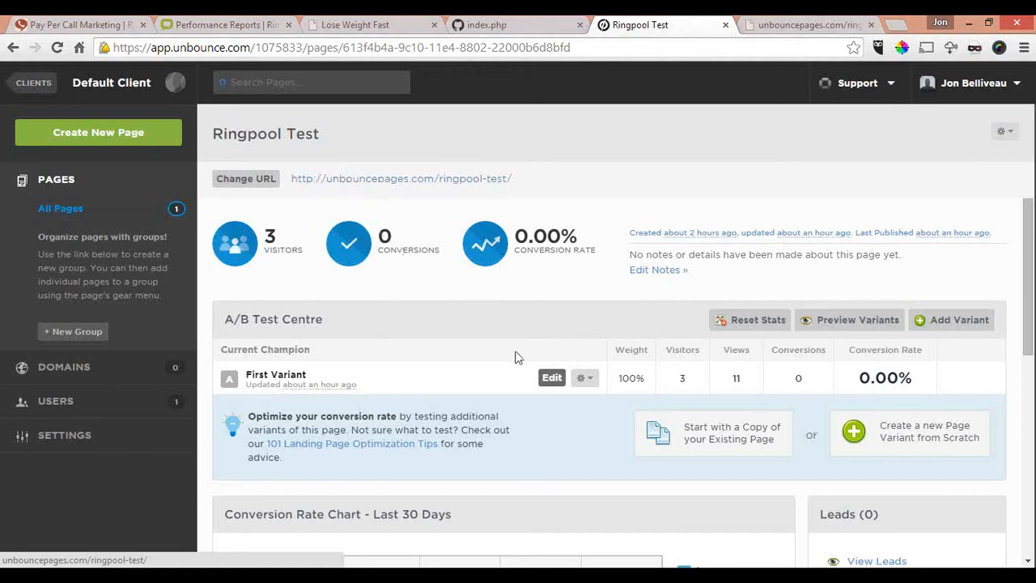
click(552, 378)
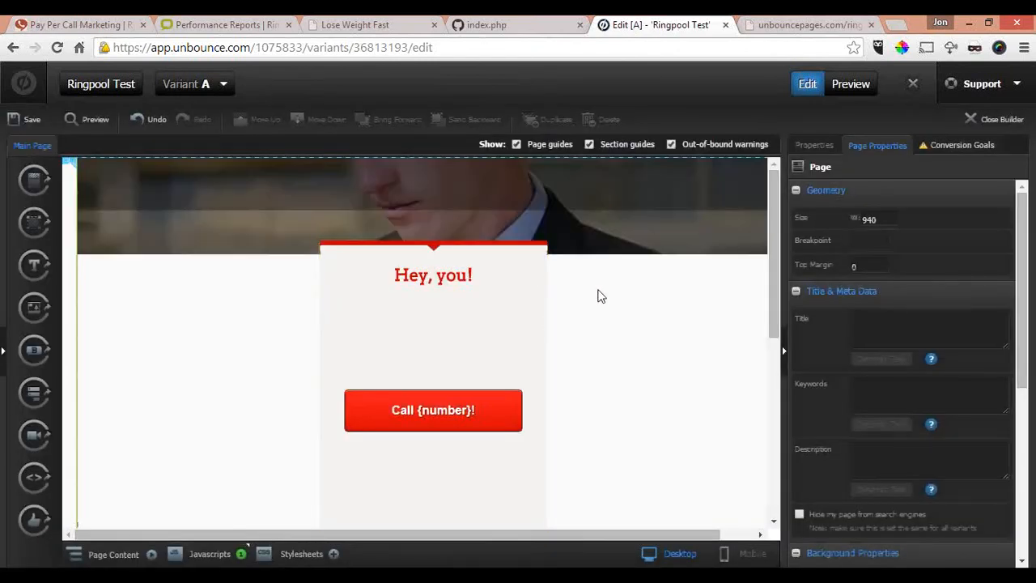
scroll(603, 286, down, 2)
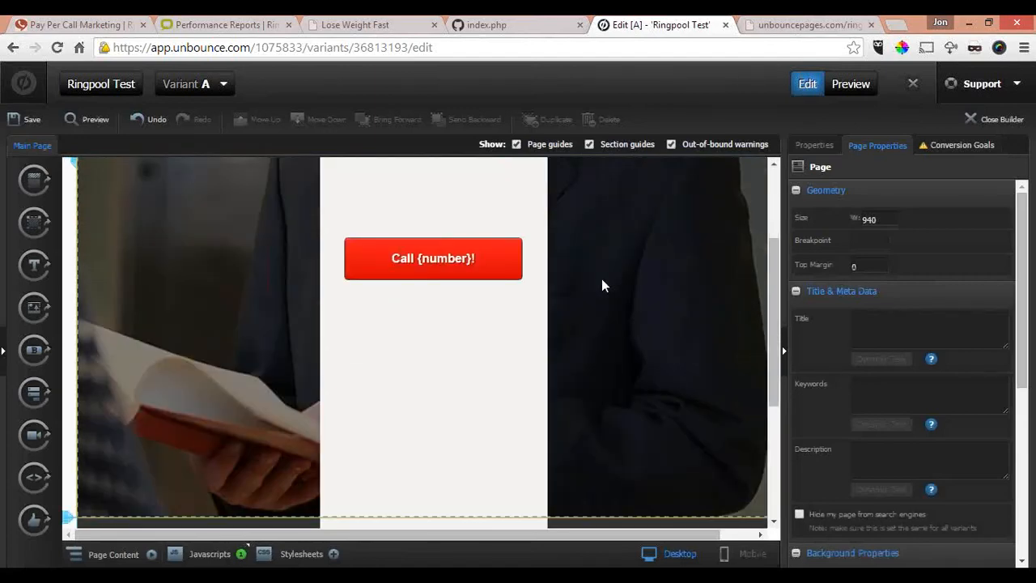
scroll(601, 284, up, 2)
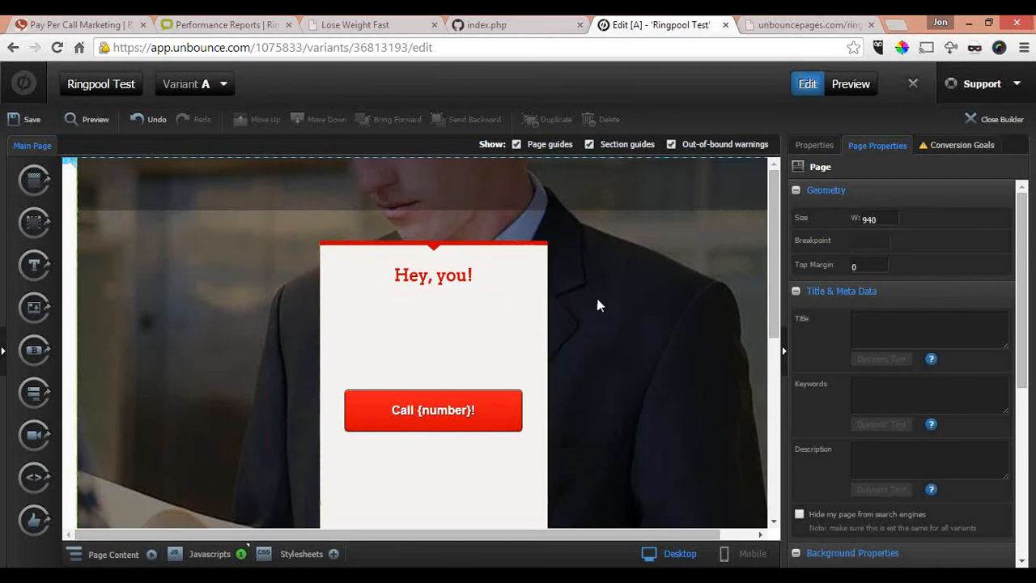
scroll(596, 300, down, 2)
scroll(590, 294, down, 1)
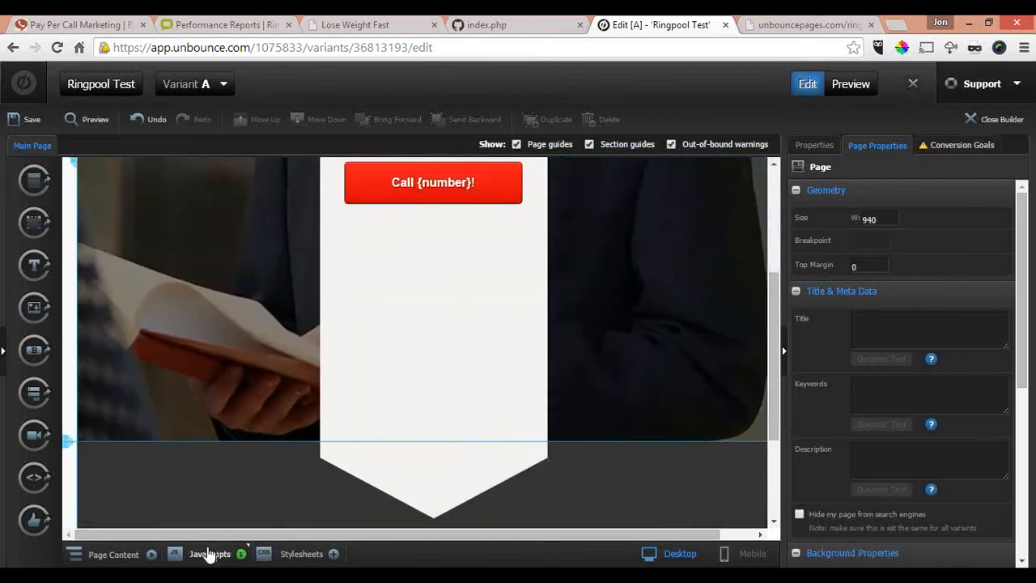
Step: Open the page's Ringpool JavaScript and read through its setup instructions down to the API URL and keyword defaults
click(205, 555)
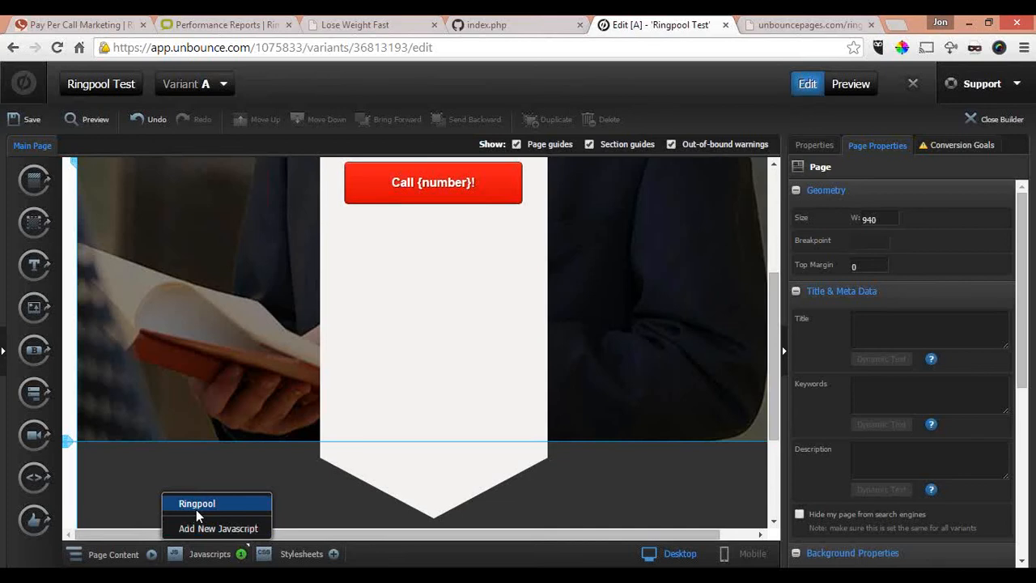
click(196, 503)
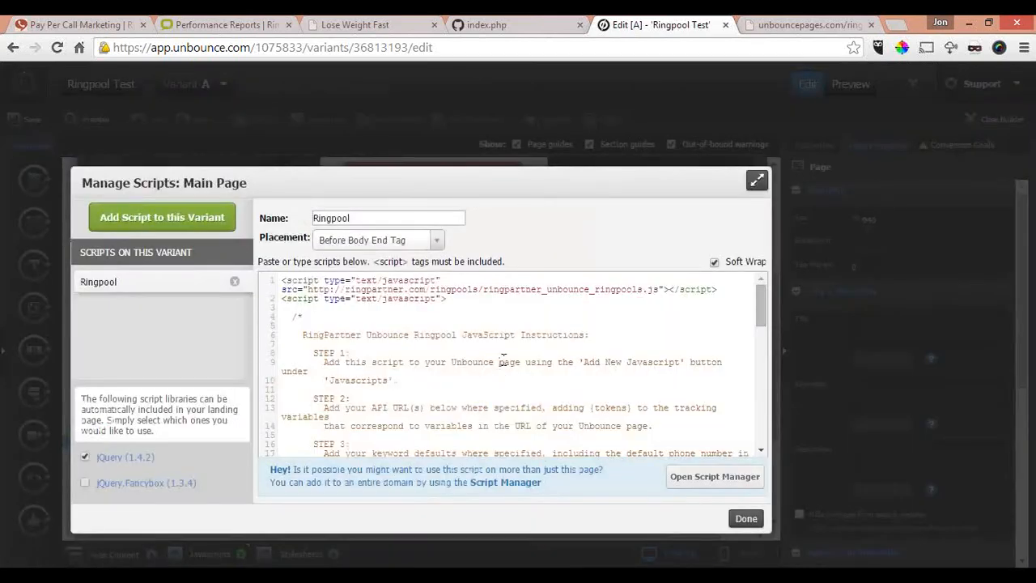
scroll(503, 362, down, 2)
scroll(482, 350, up, 1)
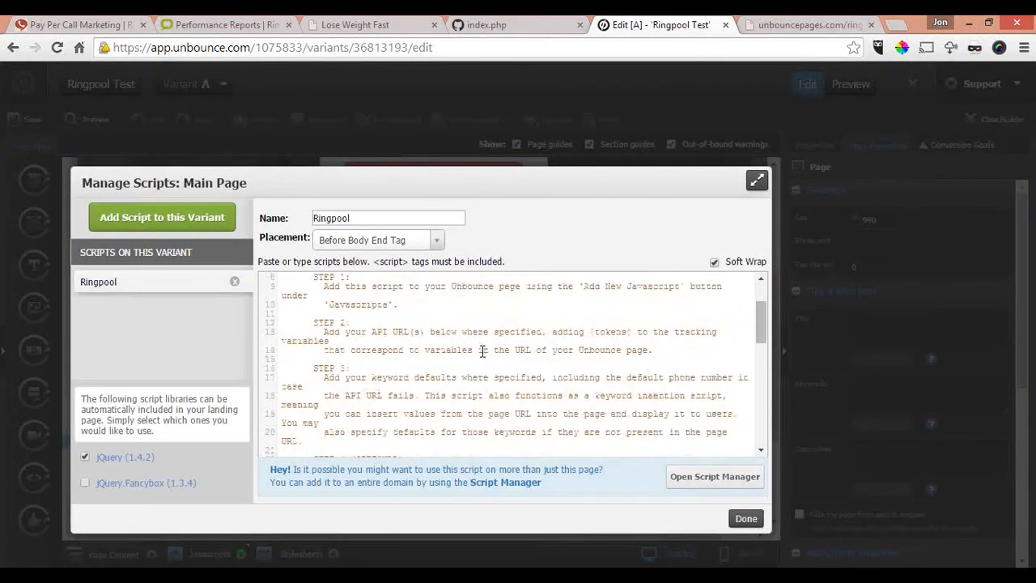
click(498, 287)
scroll(635, 346, down, 2)
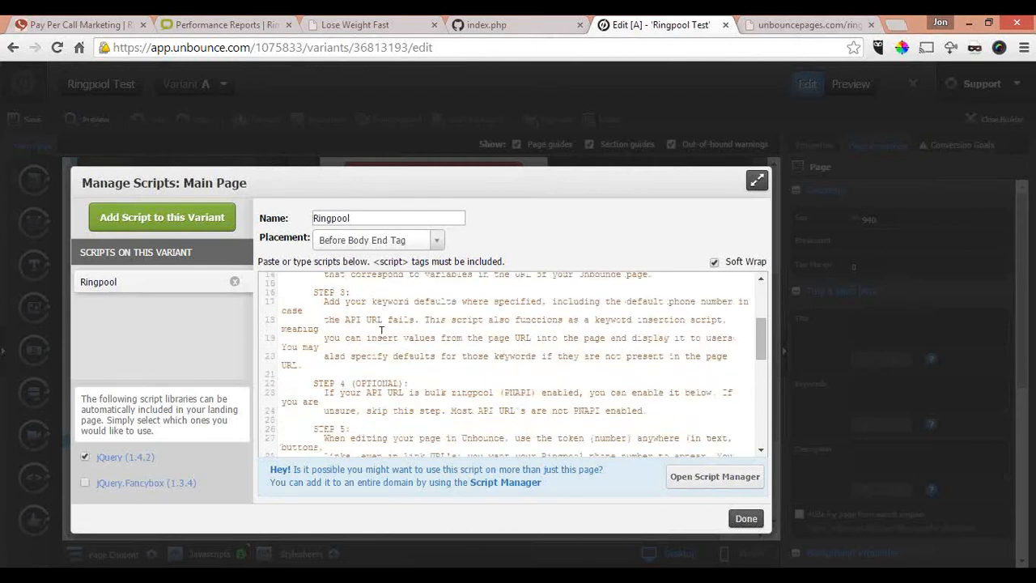
scroll(461, 338, down, 5)
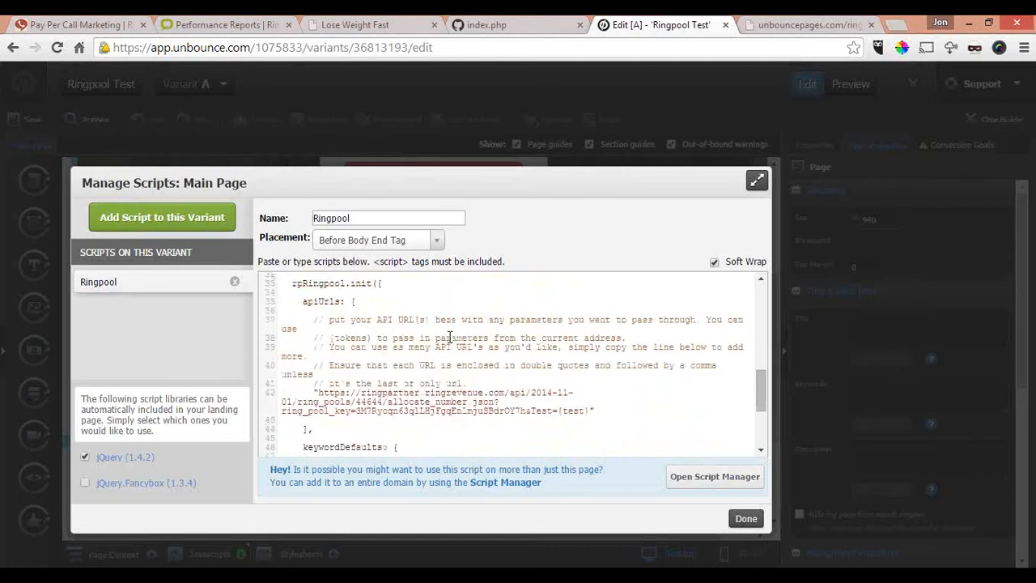
scroll(484, 340, down, 2)
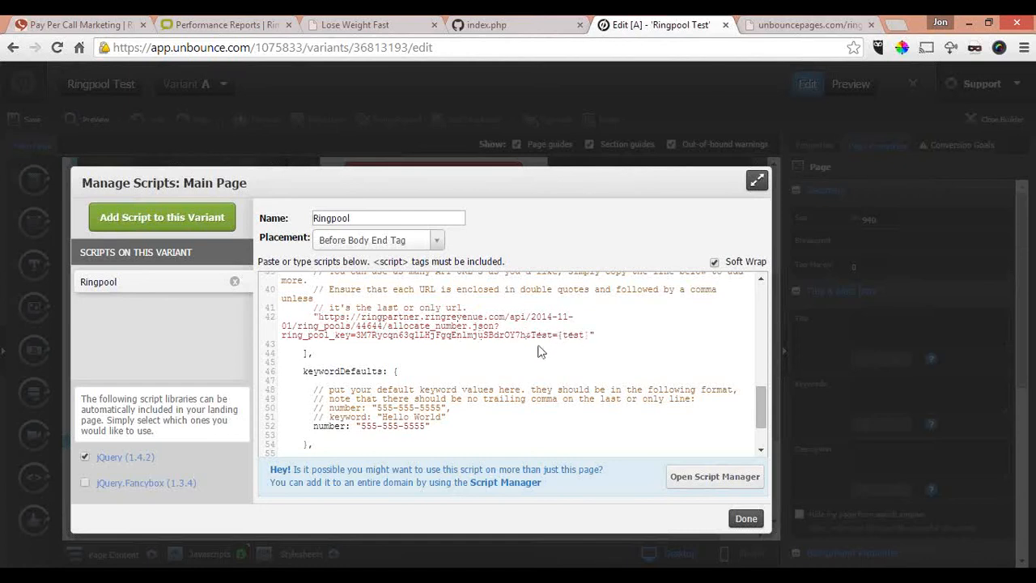
Step: Examine the script's API URL with its Test={test} token, the default number and the pnapi setting
drag(558, 334, 319, 316)
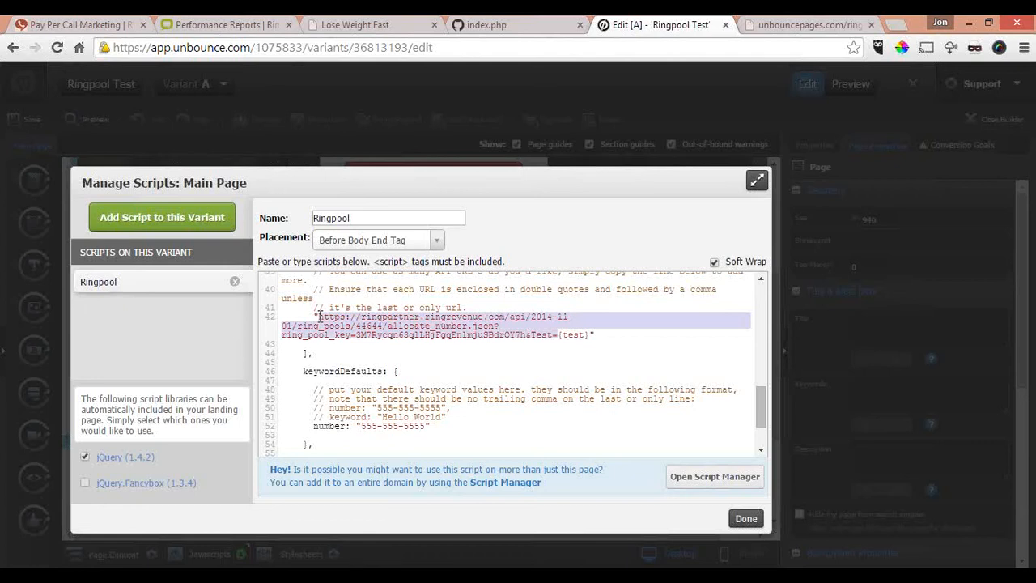
click(562, 335)
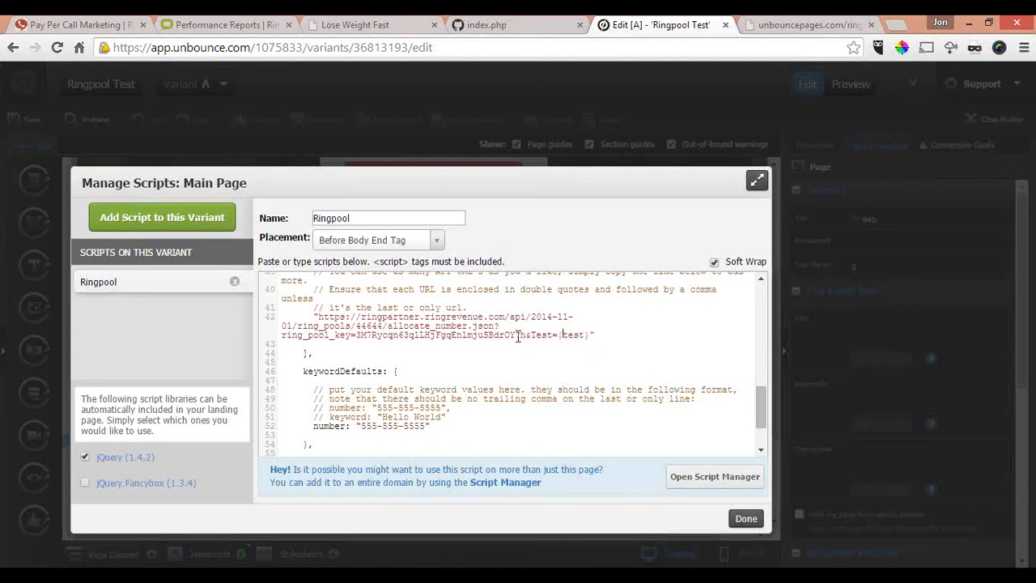
scroll(520, 332, down, 2)
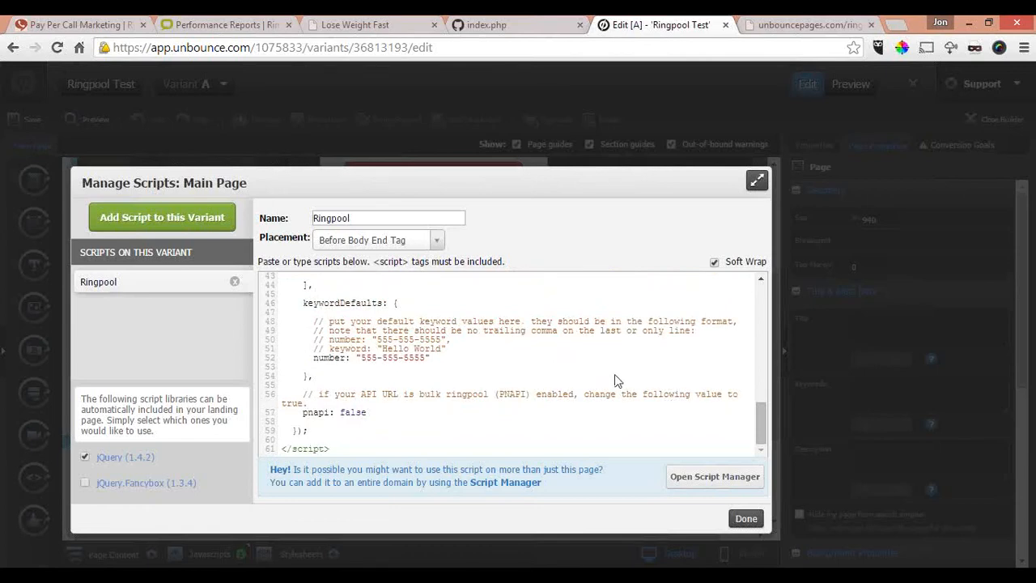
scroll(614, 374, up, 8)
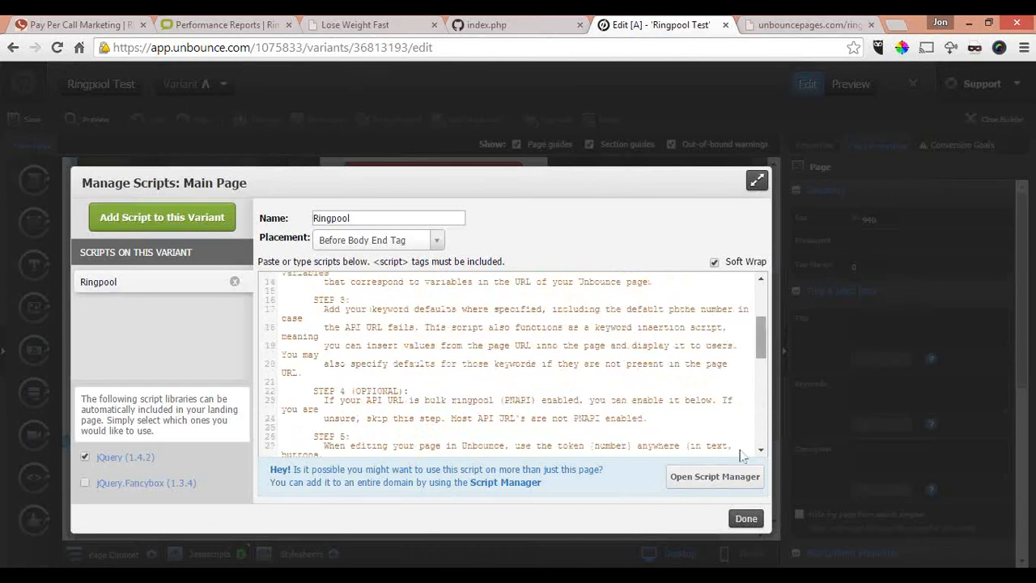
Step: Close the script manager and save the Ringpool Test page
click(744, 519)
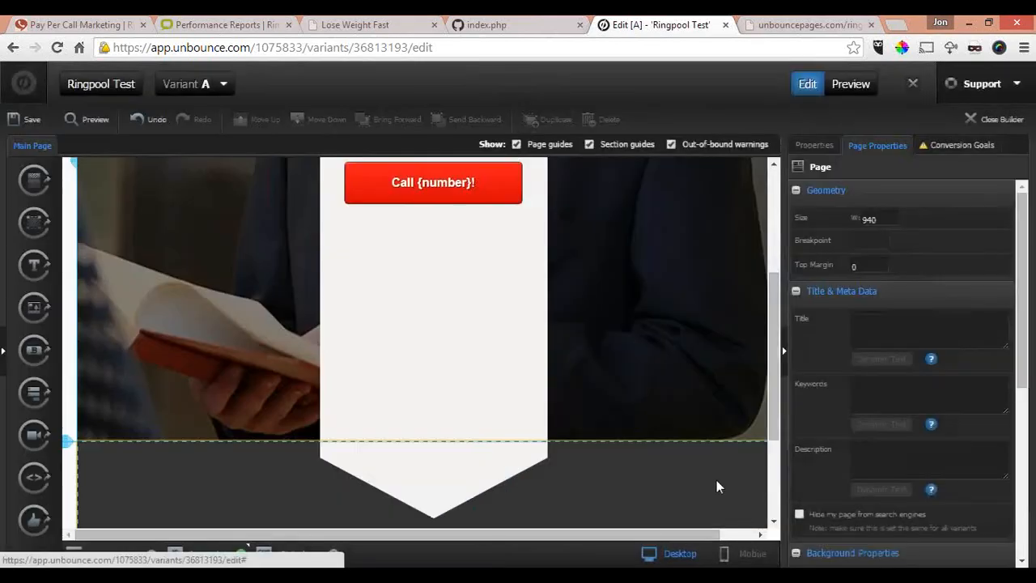
scroll(557, 353, up, 1)
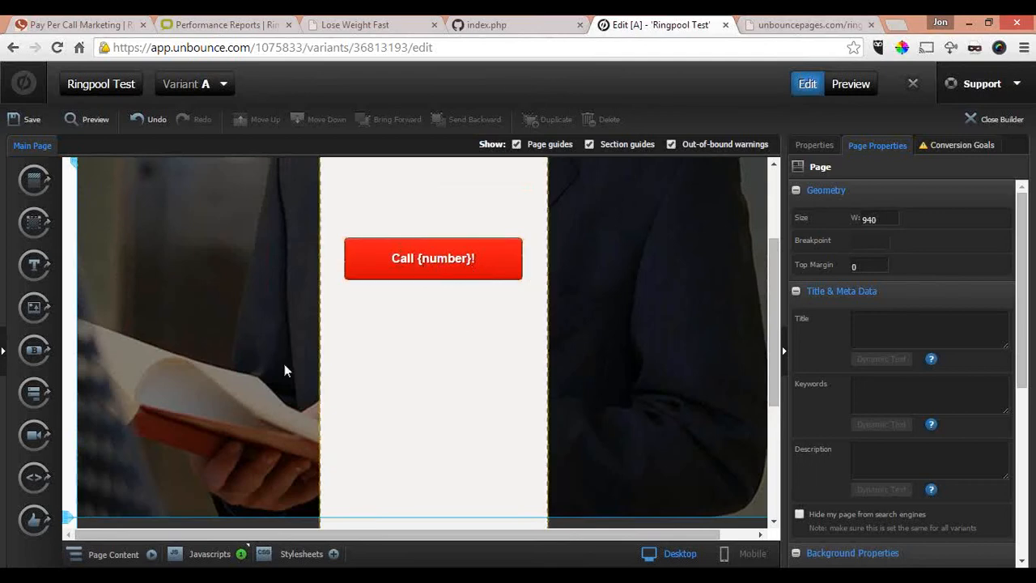
click(34, 120)
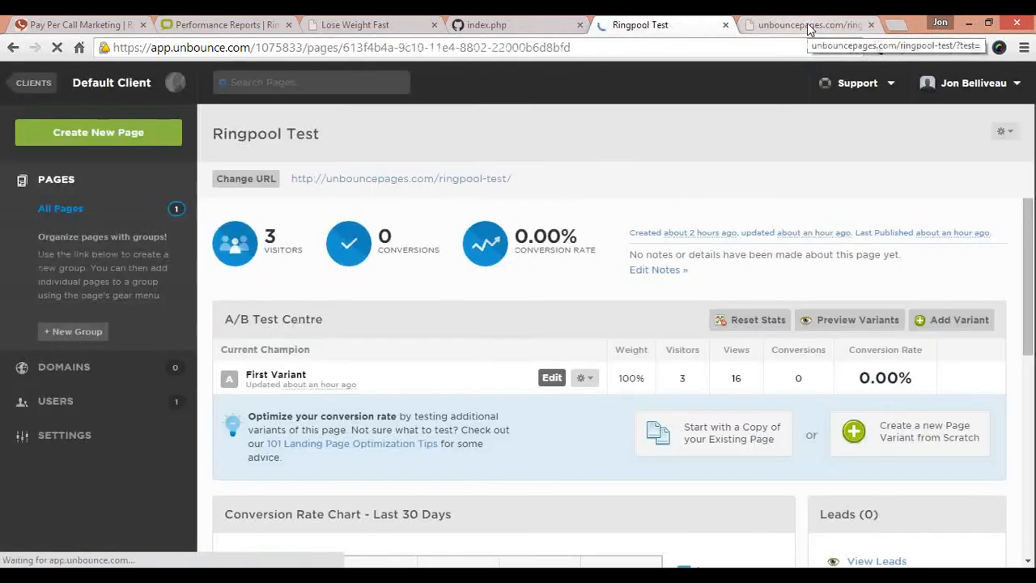
Step: Switch to the published ringpool-test page and load it with the URL parameter test=fhujwhfjkwebhfjkwe
click(810, 26)
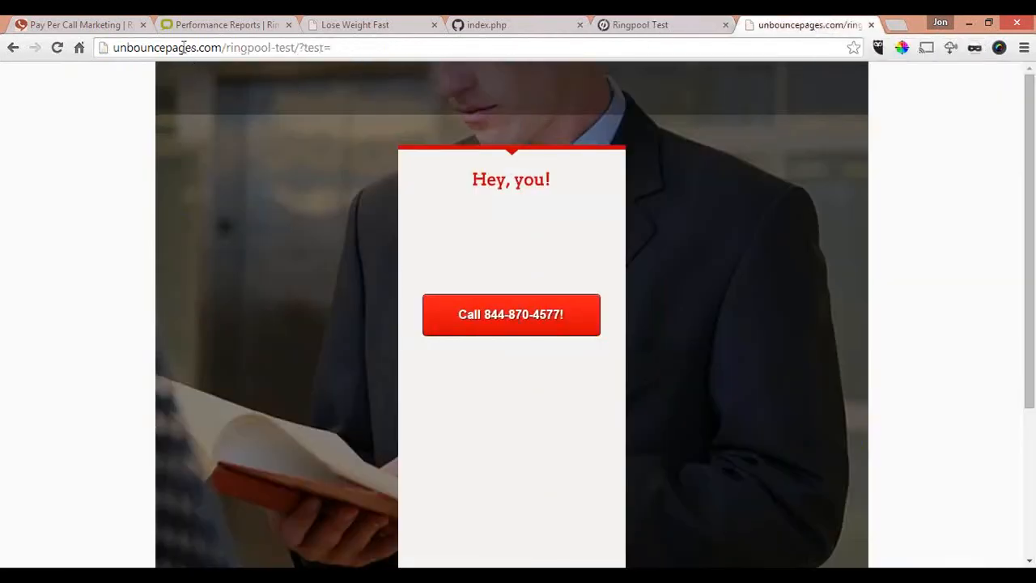
click(364, 49)
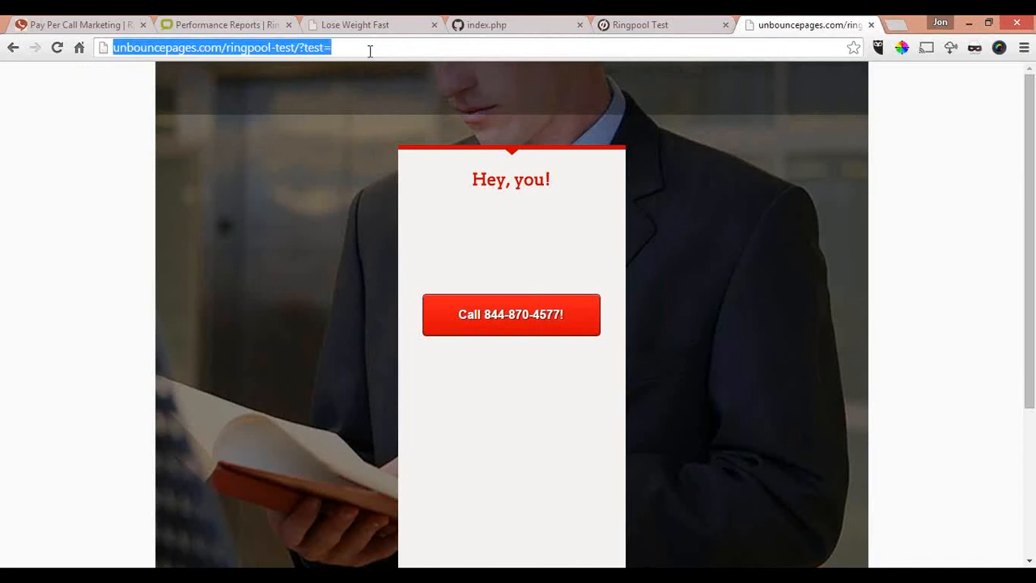
click(374, 50)
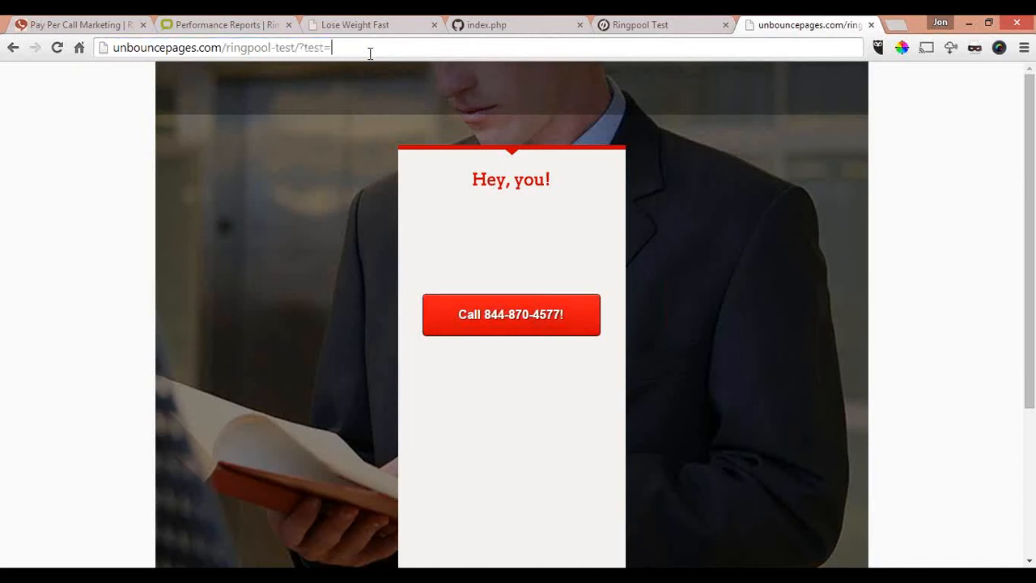
text(fhujwhfjkwebhfjkwe)
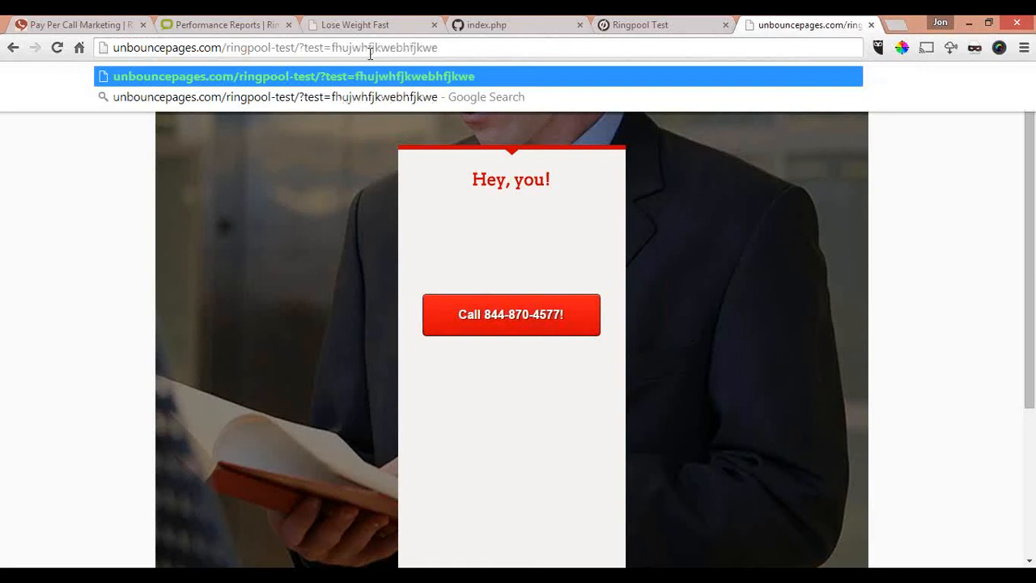
key(Return)
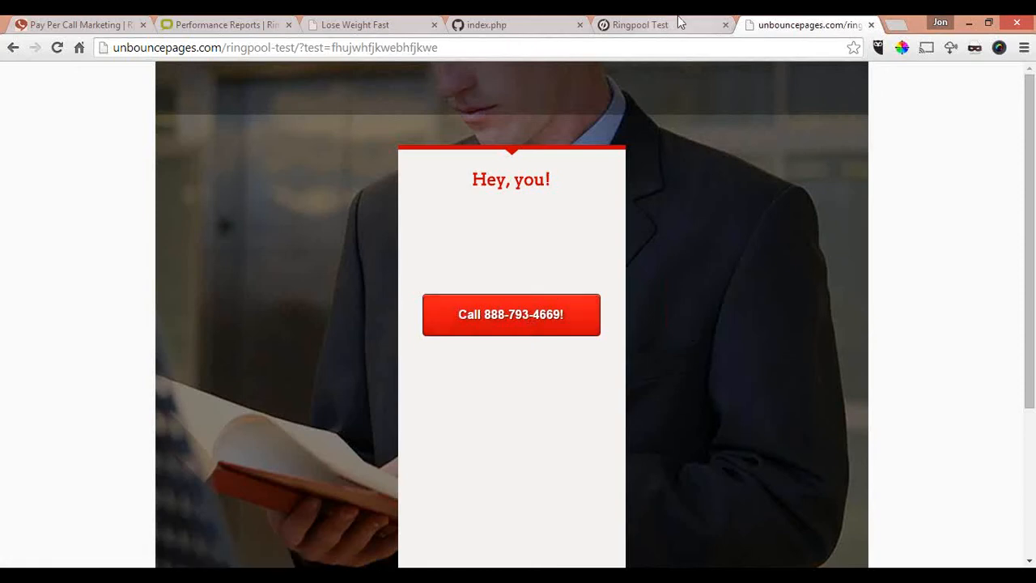
Step: Return to the RingPartner performance report and go from it to the publisher's campaigns page
click(233, 24)
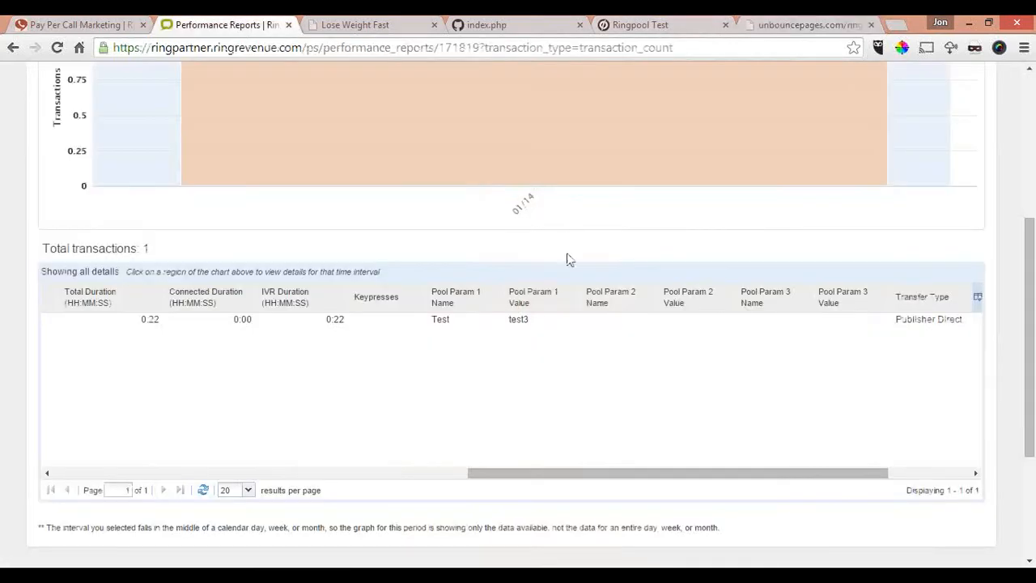
scroll(567, 257, up, 3)
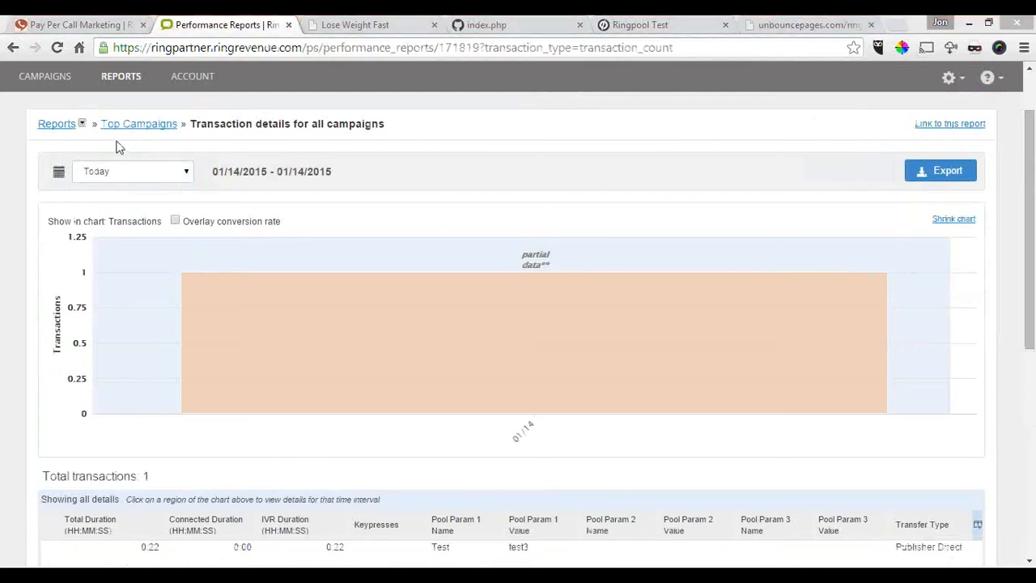
click(46, 76)
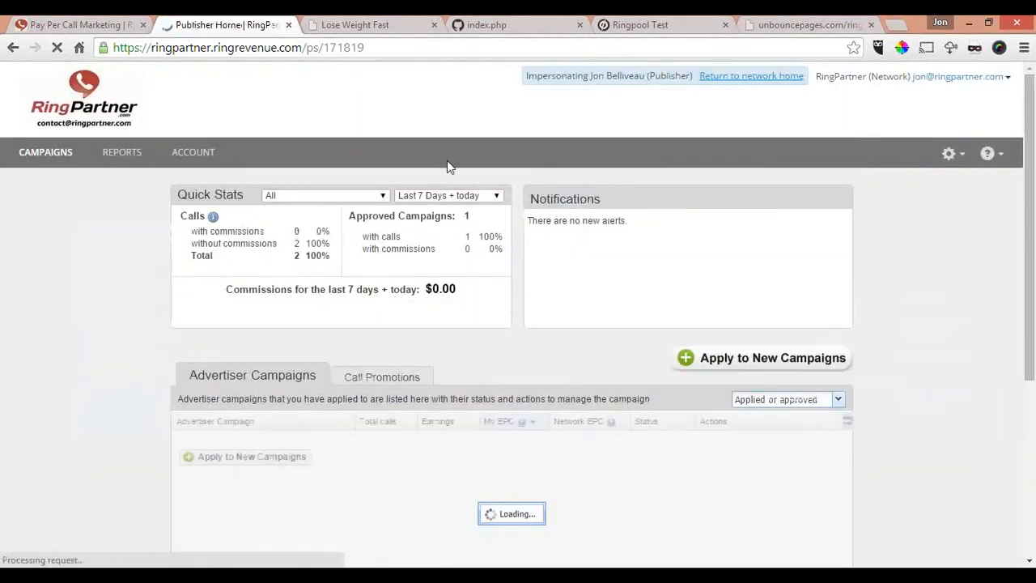
scroll(447, 166, down, 1)
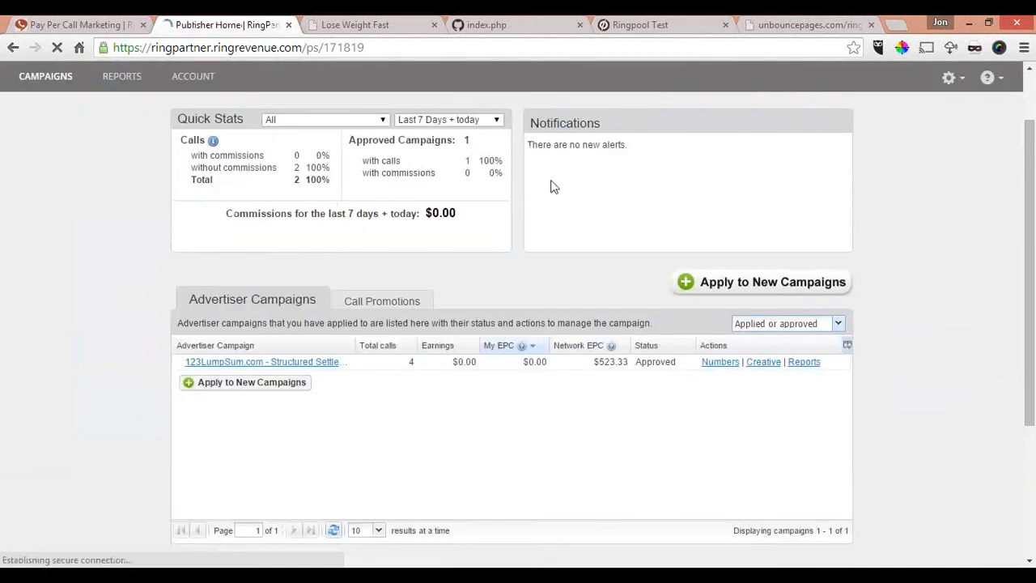
Step: Open the Webhooks integration and create a new webhook of the Post-Call type
click(956, 79)
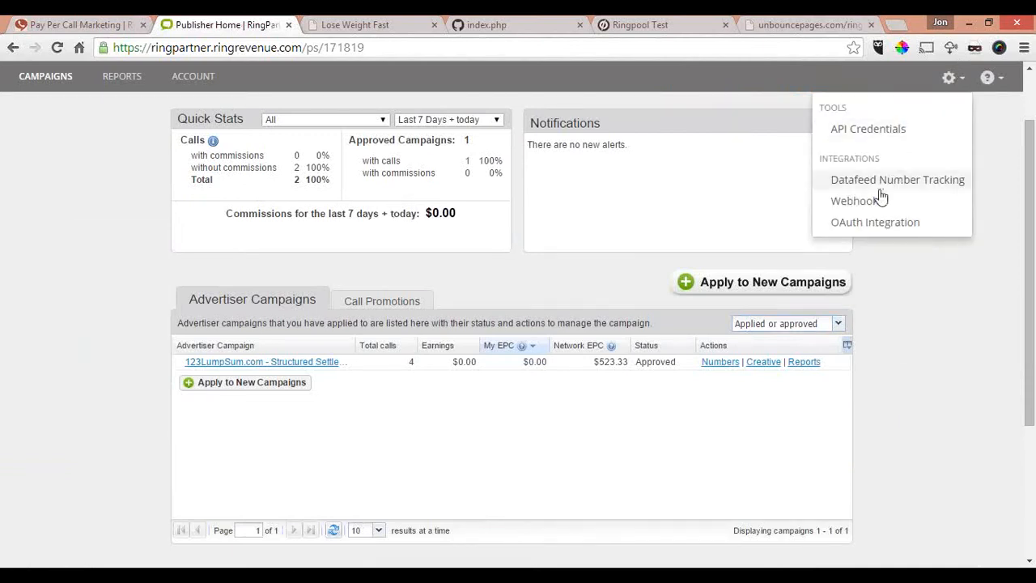
click(858, 201)
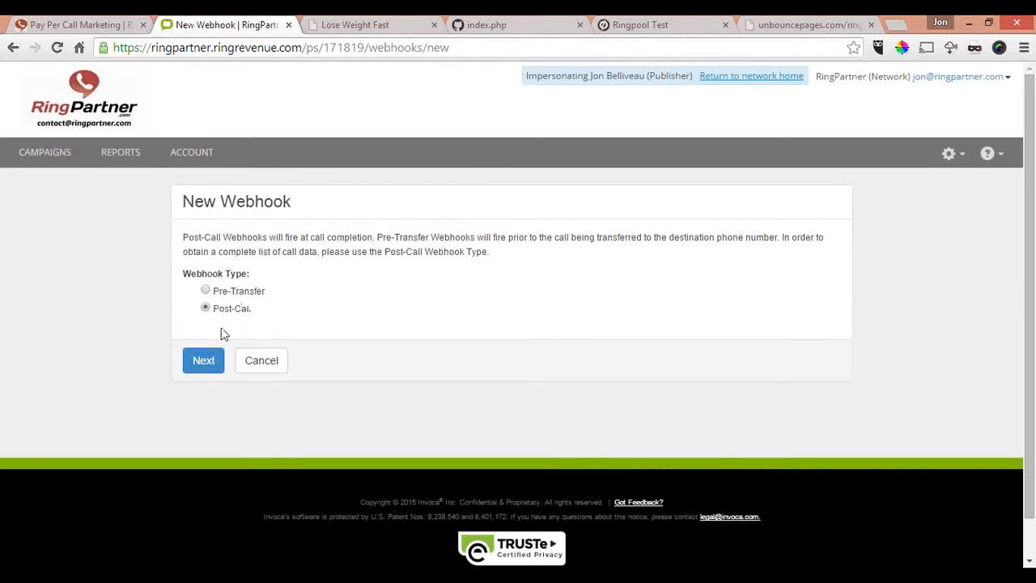
click(212, 362)
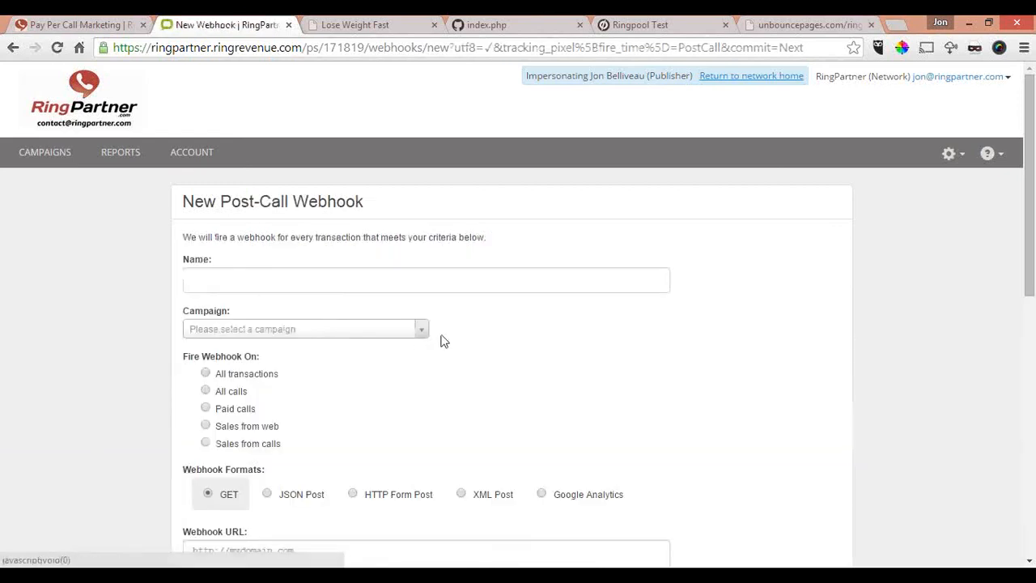
Step: Name the post-call webhook pixel and view the available campaigns without choosing one
scroll(444, 334, down, 1)
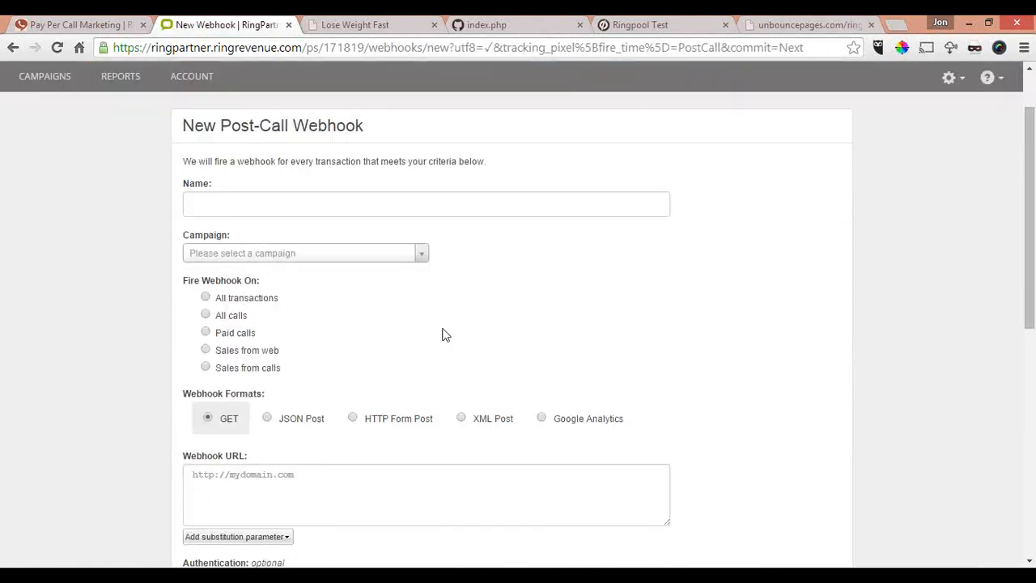
click(218, 203)
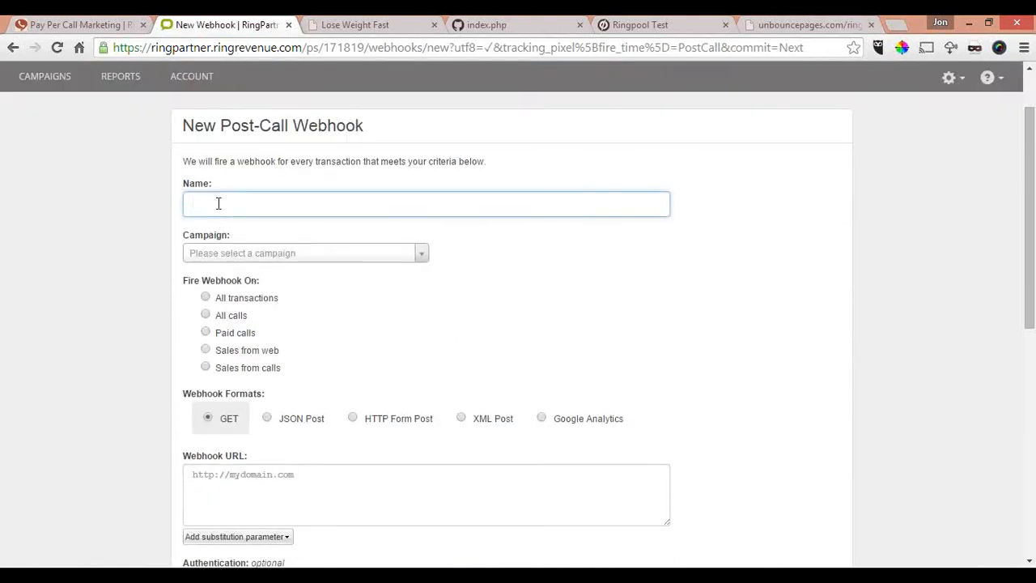
text(pixel)
click(266, 260)
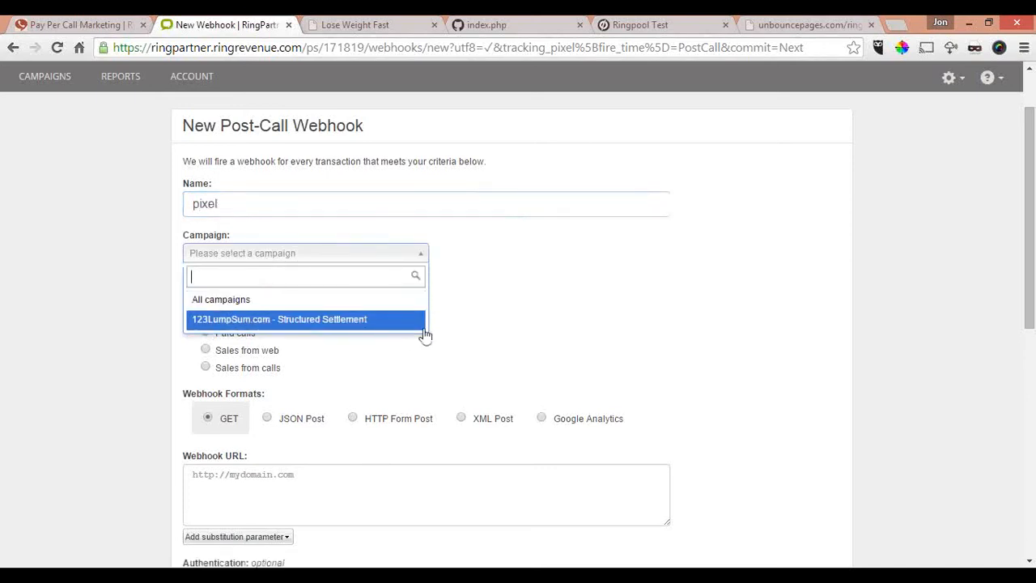
click(452, 333)
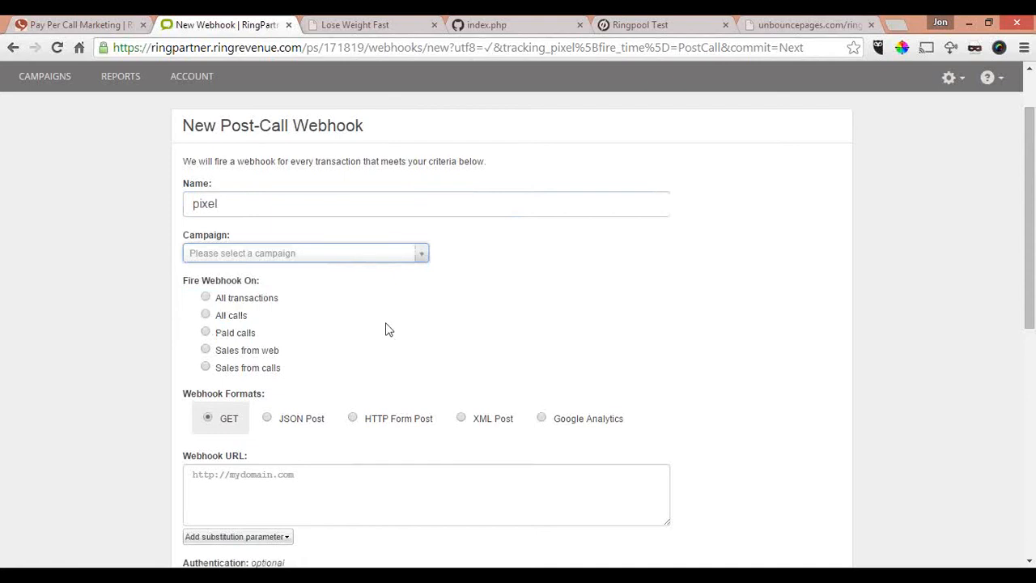
Step: Examine the webhook's firing conditions, formats and URL field, and the list of substitution parameters available for the URL
scroll(386, 329, down, 1)
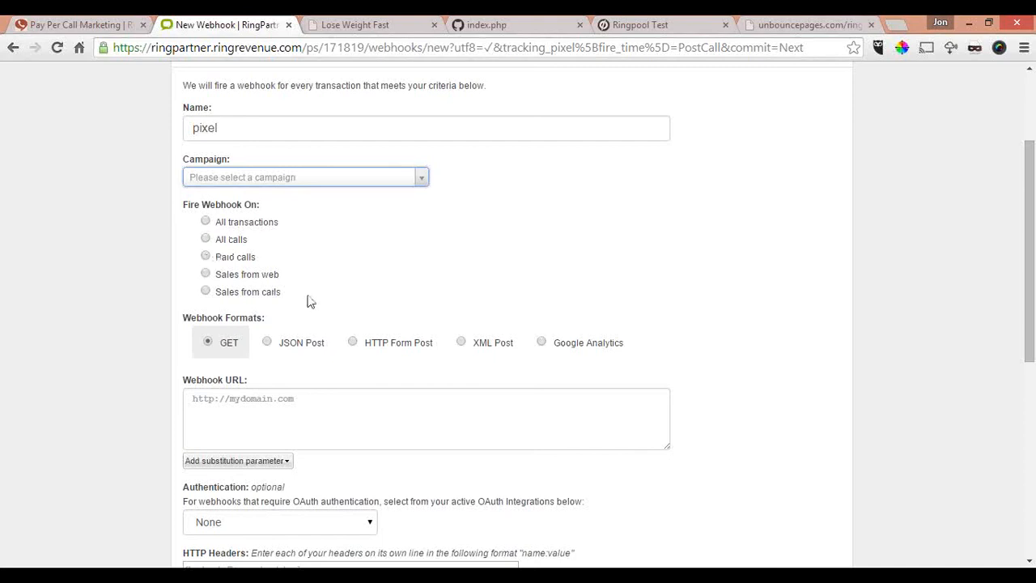
scroll(328, 295, down, 1)
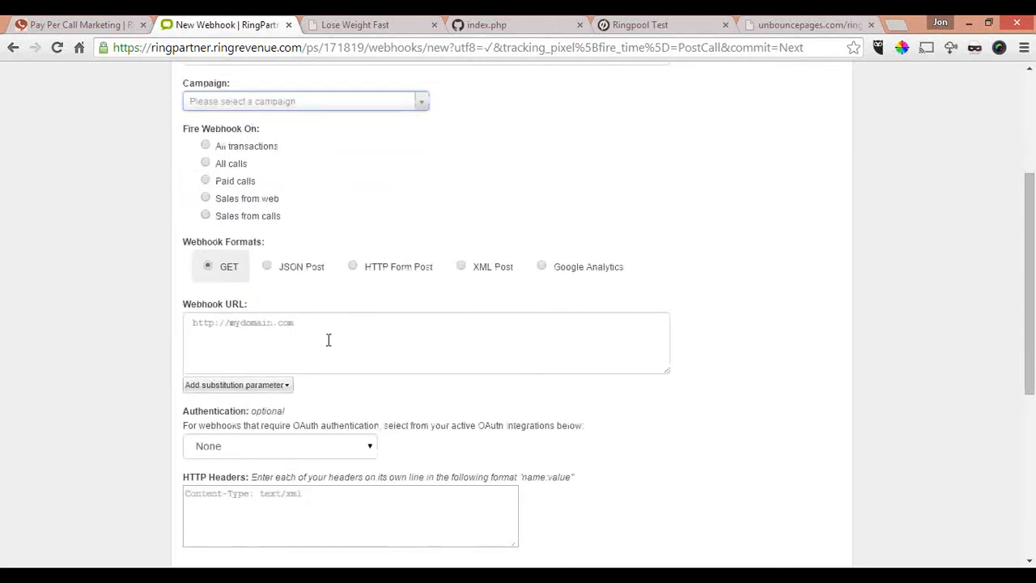
scroll(328, 340, down, 1)
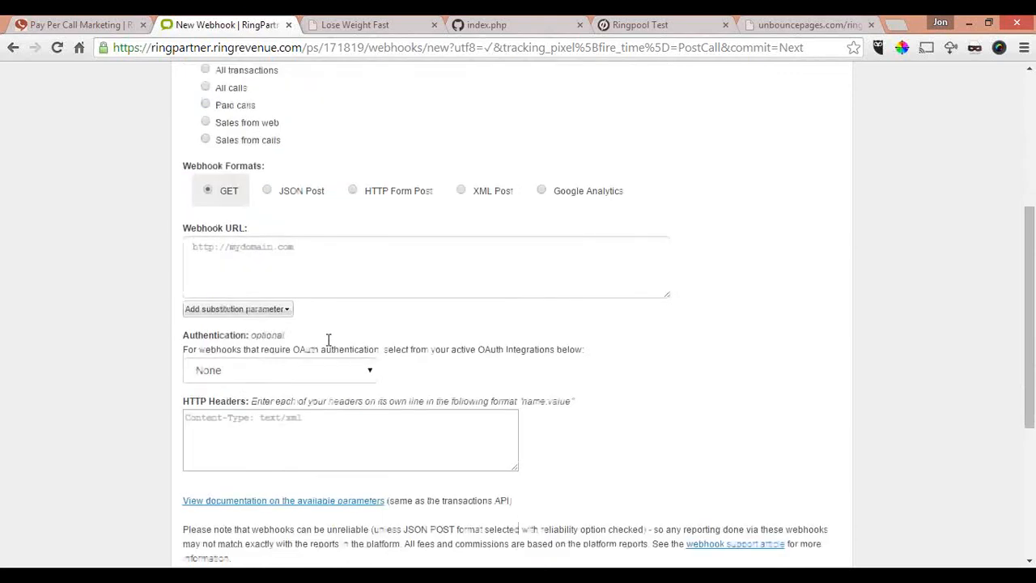
click(287, 312)
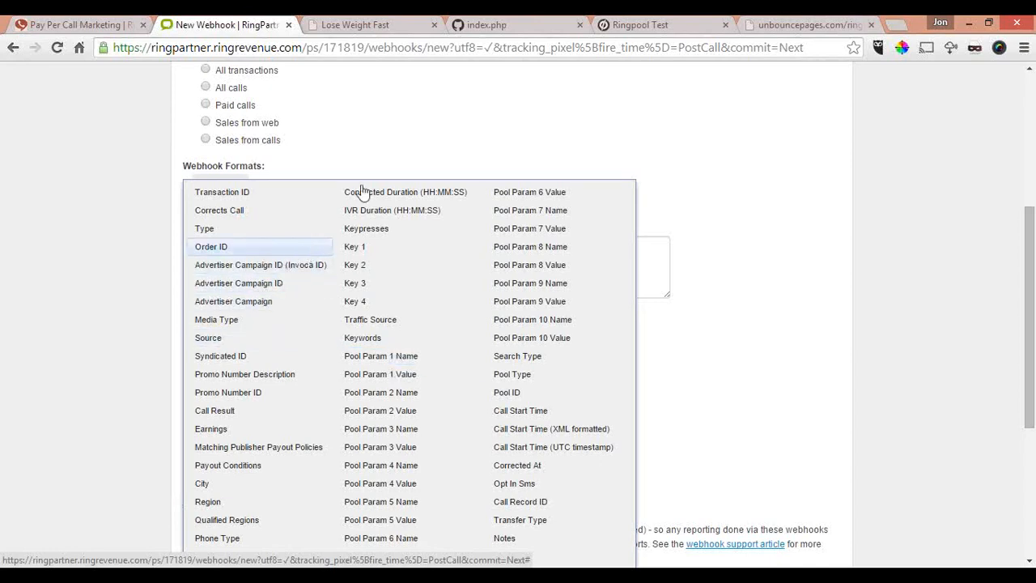
click(398, 134)
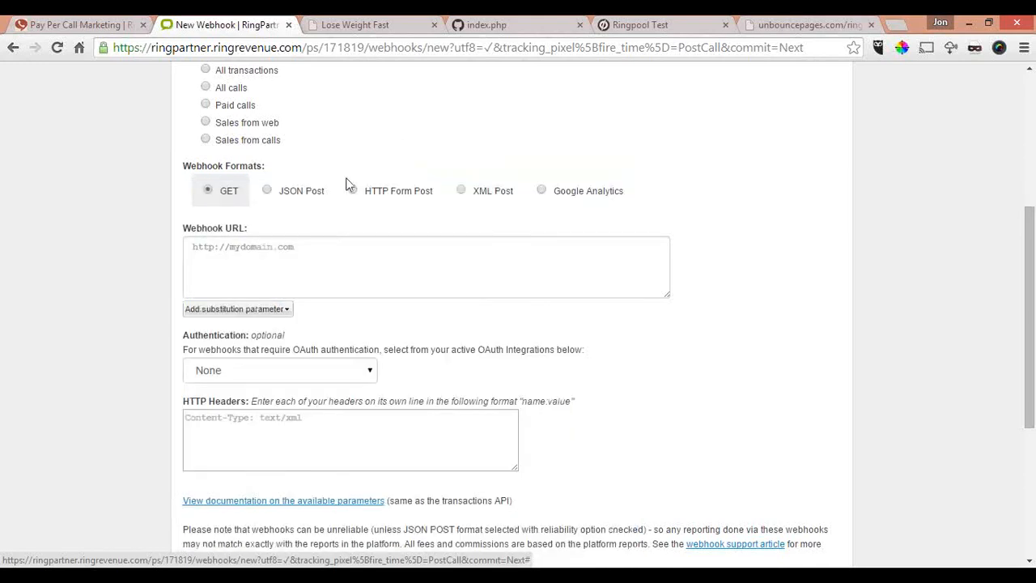